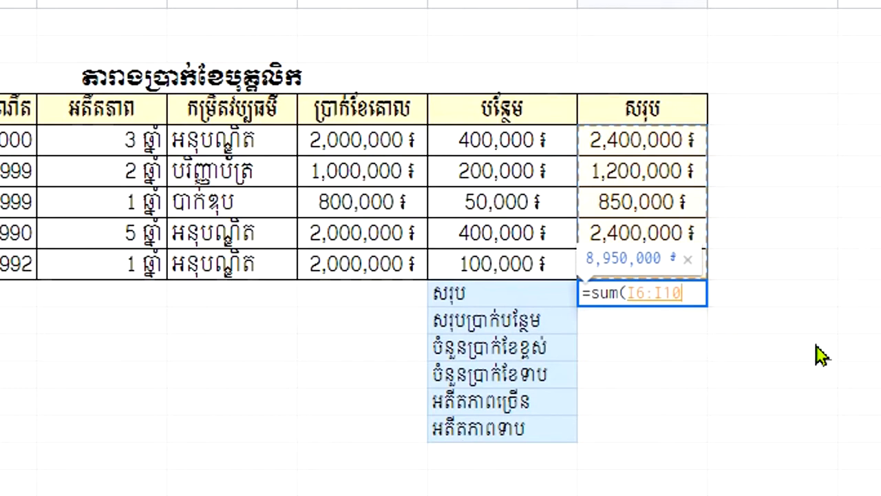
Complete the formula =sum(I6:I10) beside the សរុប label to total the overall salary column
{"action": "type", "text": ")"}
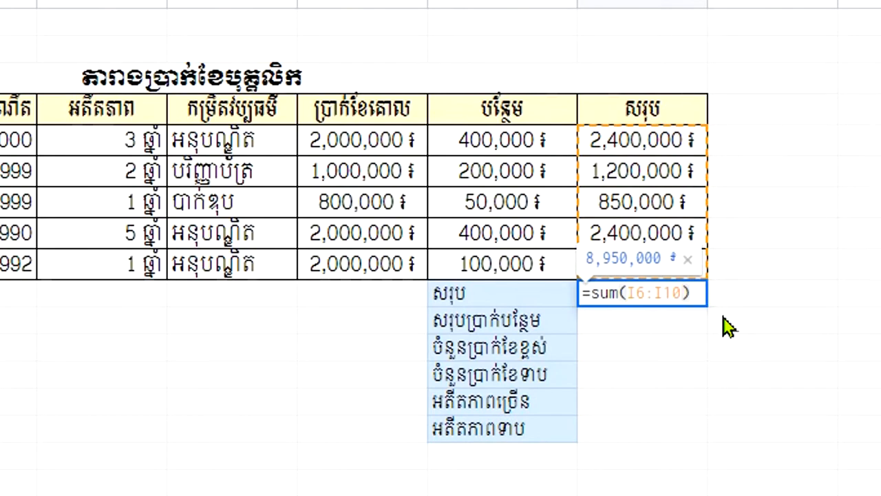
{"action": "key", "text": "Return"}
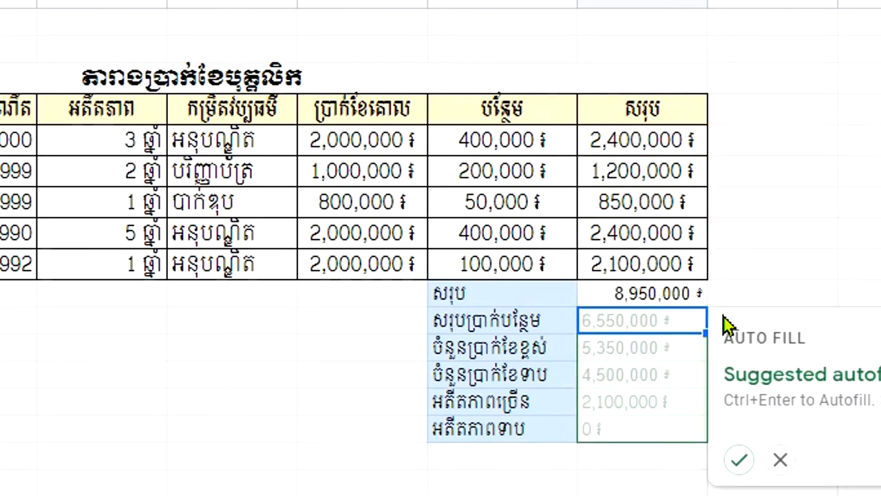
{"action": "left_click", "coordinate": [682, 303]}
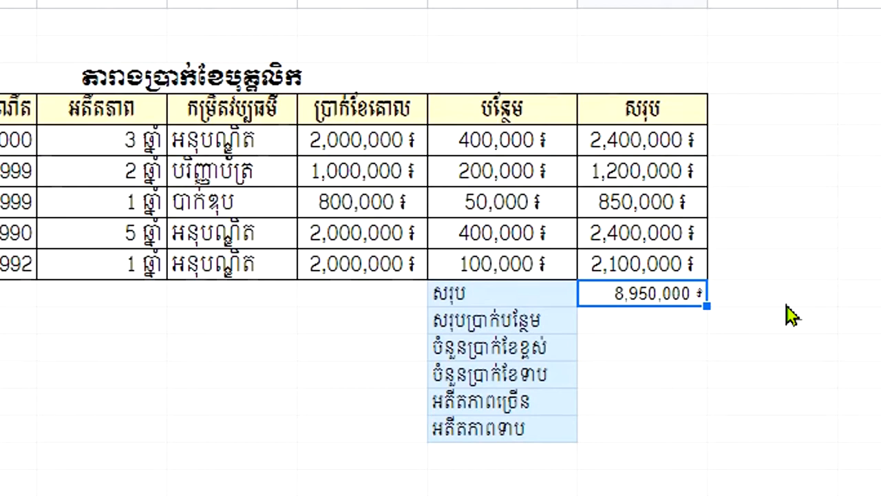
{"action": "key", "text": "F2"}
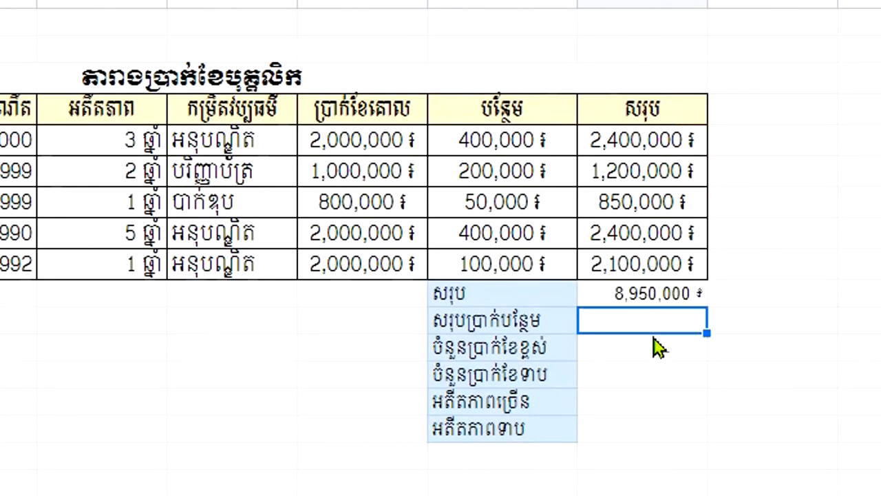
{"action": "key", "text": "Return"}
Total the bonus column beside the សរុបប្រាក់បន្ថែម label with the formula =sum(H6:H10)
{"action": "left_click", "coordinate": [447, 325]}
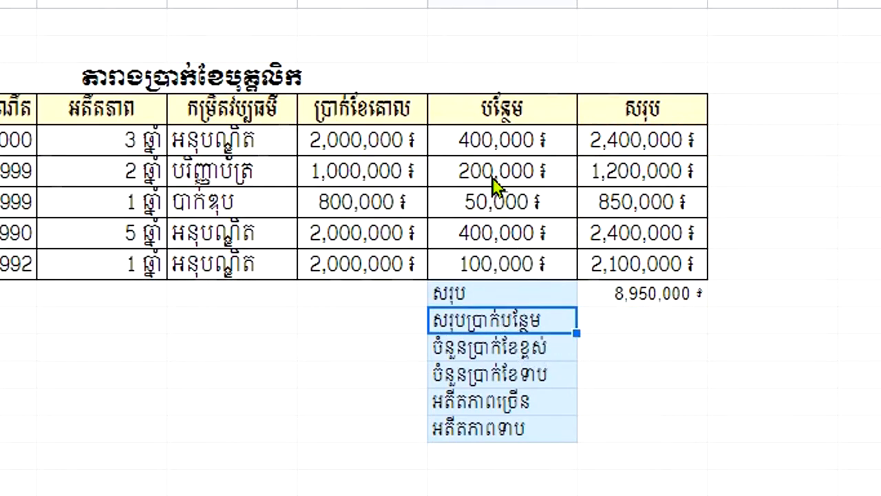
{"action": "left_click_drag", "start_coordinate": [541, 148], "coordinate": [551, 279]}
{"action": "left_click", "coordinate": [649, 328]}
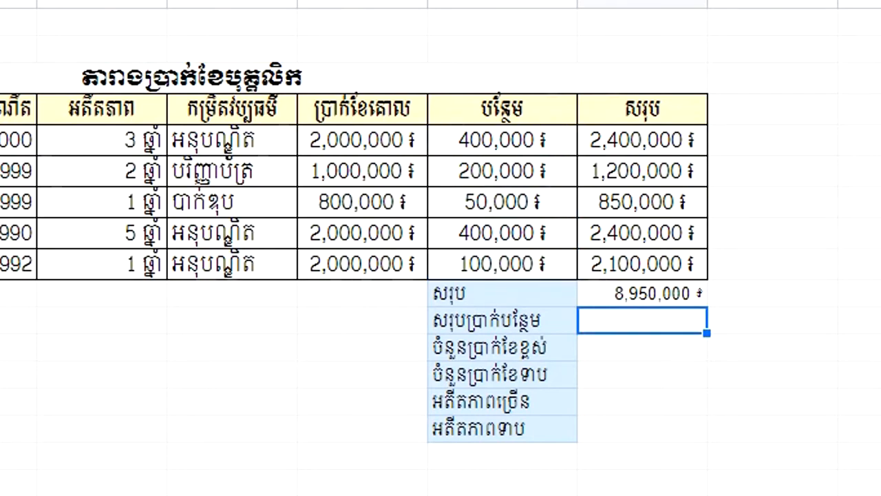
{"action": "type", "text": "=sum"}
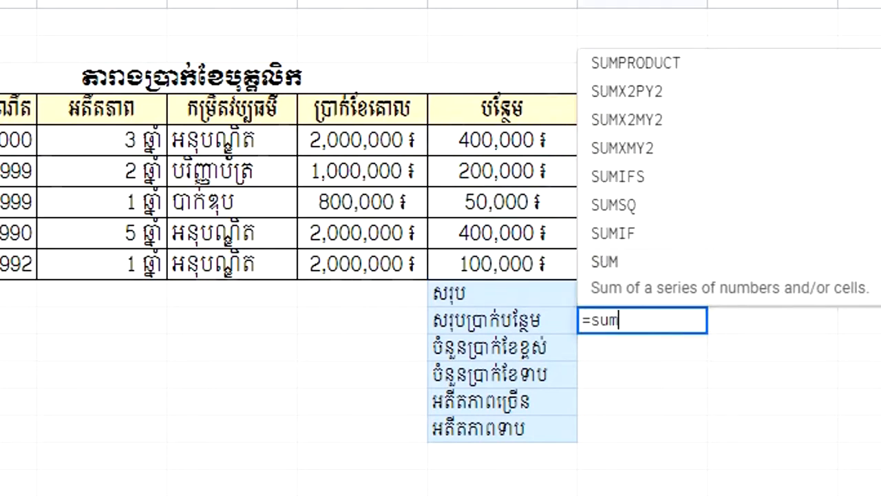
{"action": "type", "text": "("}
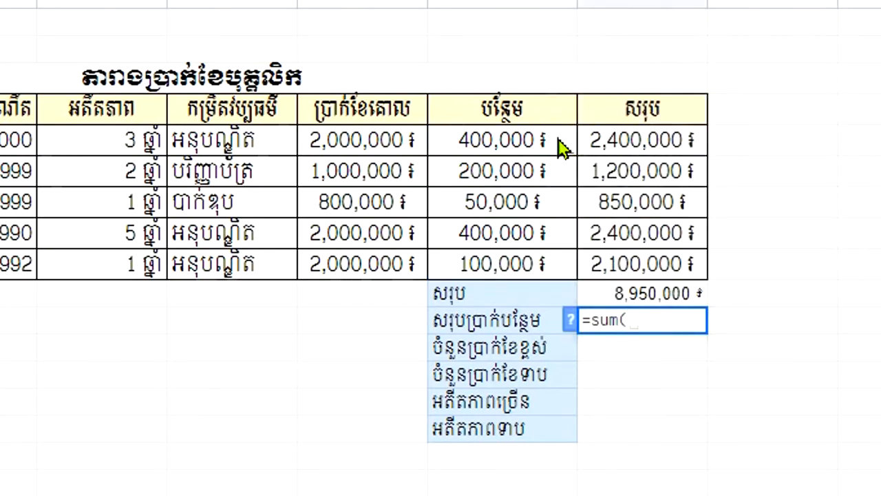
{"action": "left_click_drag", "start_coordinate": [545, 142], "coordinate": [545, 271]}
{"action": "type", "text": ")"}
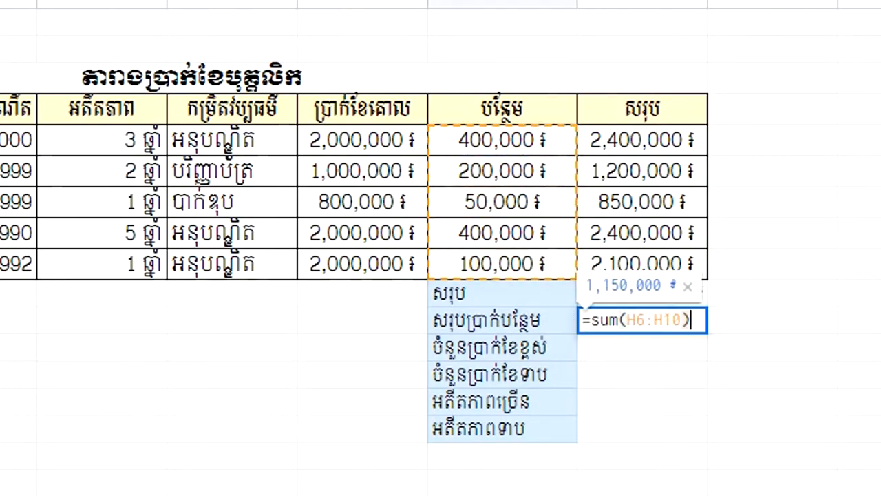
{"action": "key", "text": "Return"}
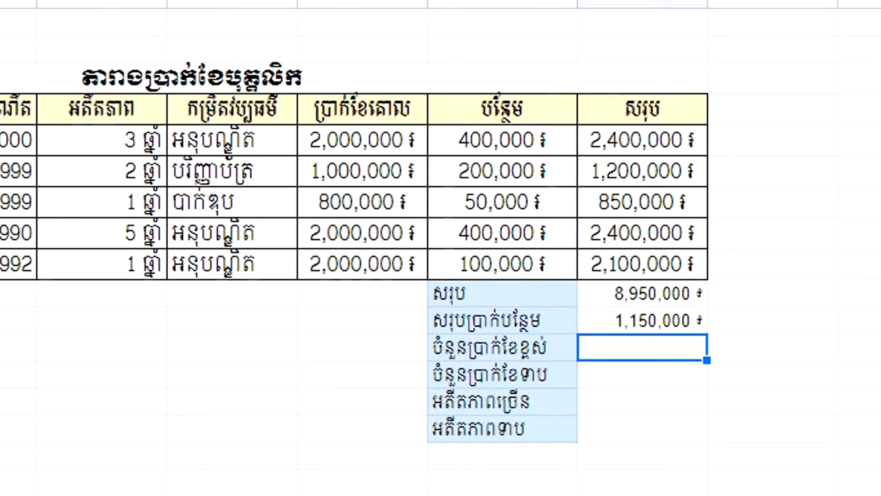
{"action": "left_click", "coordinate": [701, 318]}
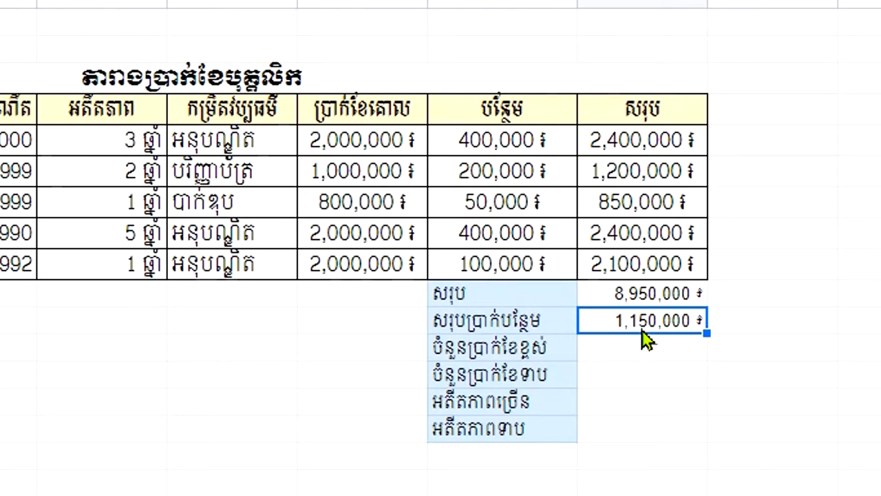
Calculate the highest total salary beside the ចំនួនប្រាក់ខែខ្ពស់ label with =max(I6:I10) and check it against the salary column
{"action": "left_click", "coordinate": [556, 344]}
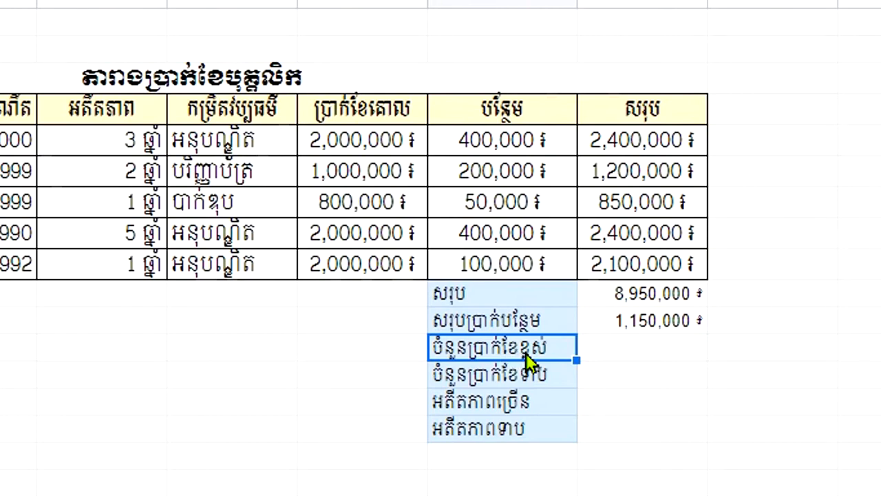
{"action": "left_click", "coordinate": [628, 352]}
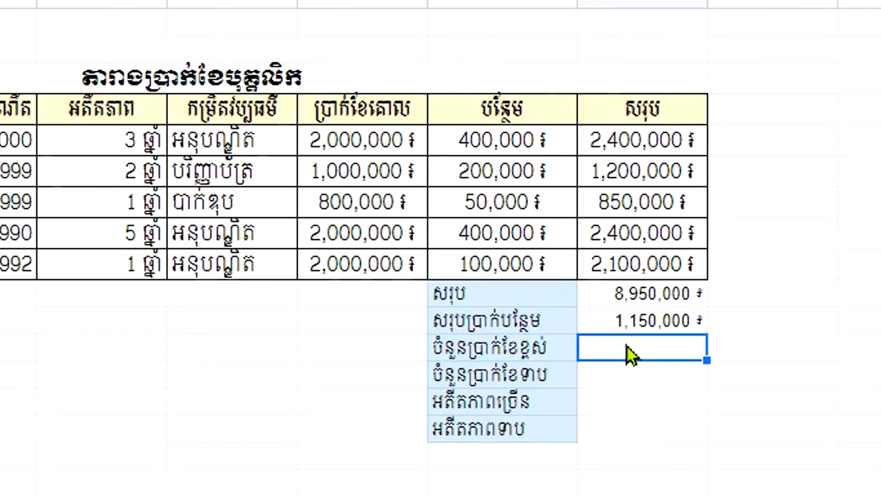
{"action": "type", "text": "="}
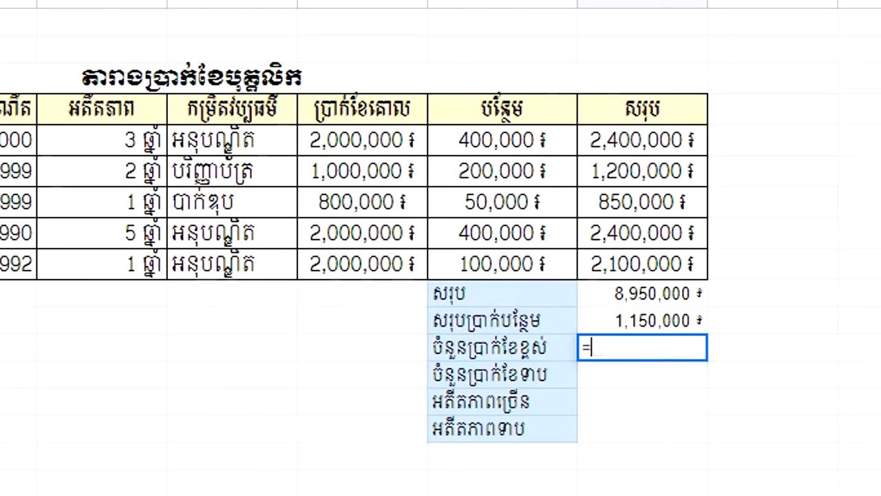
{"action": "type", "text": "max("}
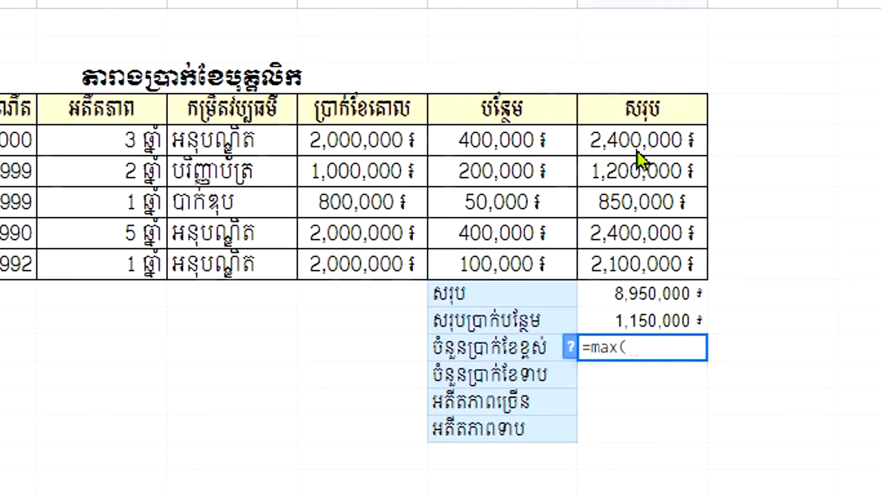
{"action": "left_click_drag", "start_coordinate": [661, 144], "coordinate": [658, 265]}
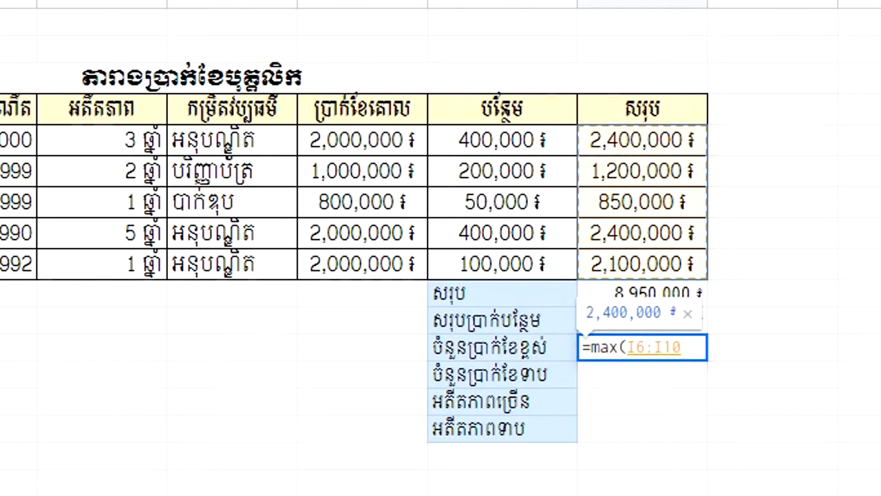
{"action": "type", "text": ")"}
{"action": "key", "text": "Return"}
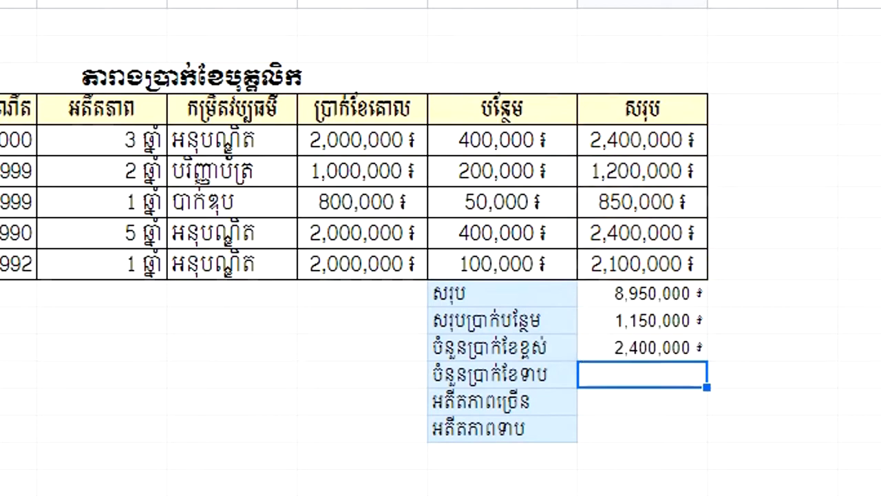
{"action": "left_click", "coordinate": [656, 353]}
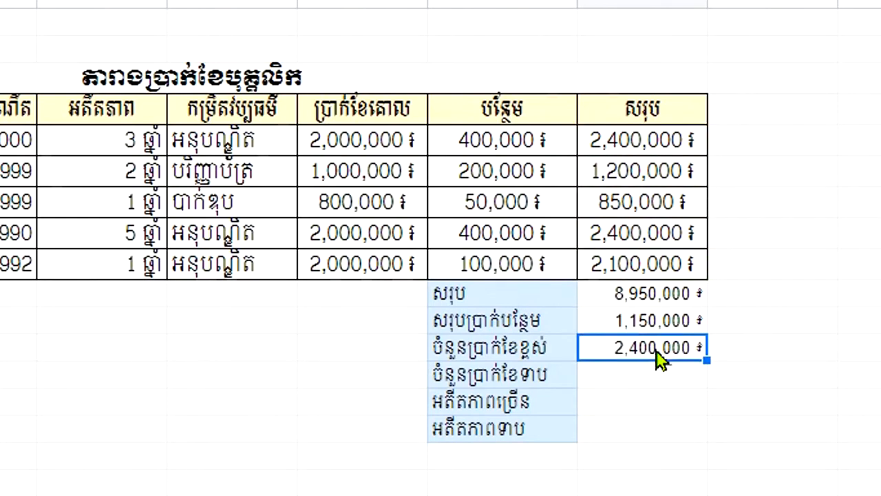
{"action": "left_click", "coordinate": [628, 239]}
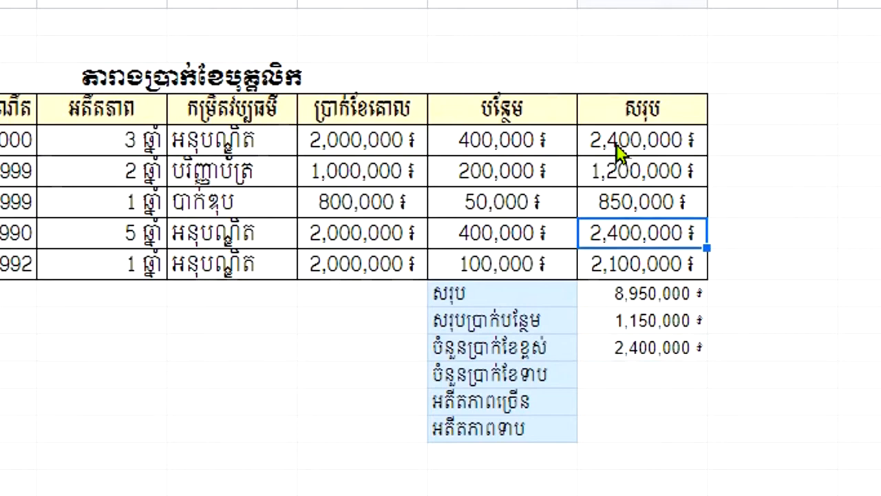
{"action": "left_click_drag", "start_coordinate": [616, 143], "coordinate": [634, 266]}
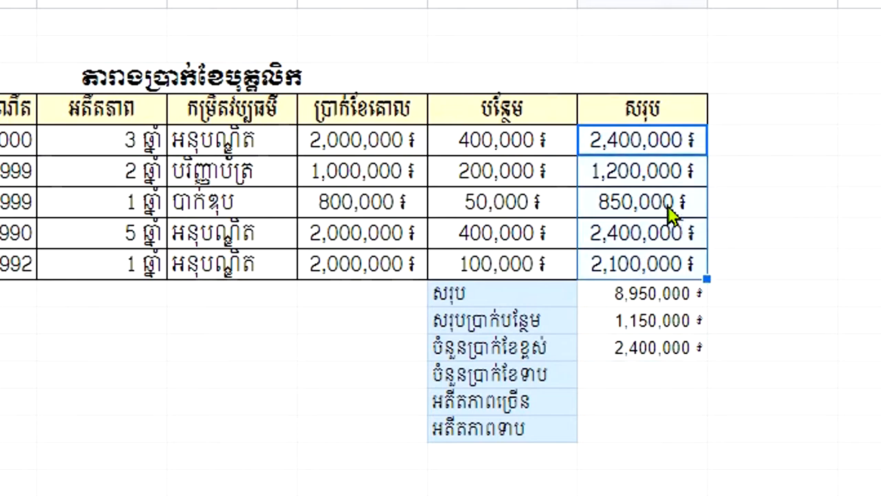
Calculate the lowest total salary beside the ចំនួនប្រាក់ខែទាប label with the formula =min(I6:I10)
{"action": "left_click", "coordinate": [682, 379]}
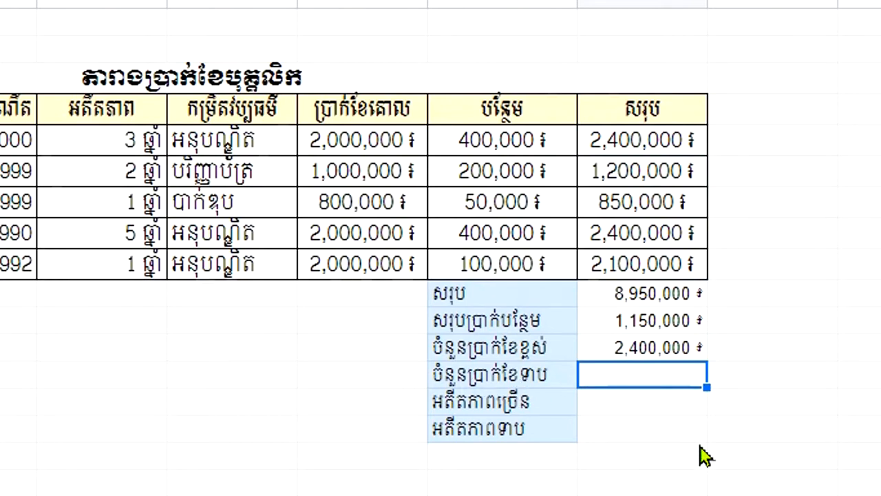
{"action": "type", "text": "=min"}
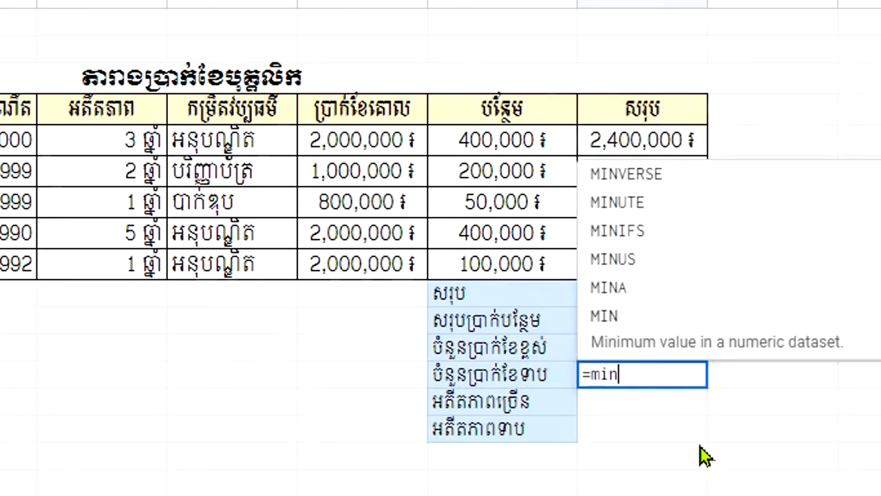
{"action": "type", "text": "("}
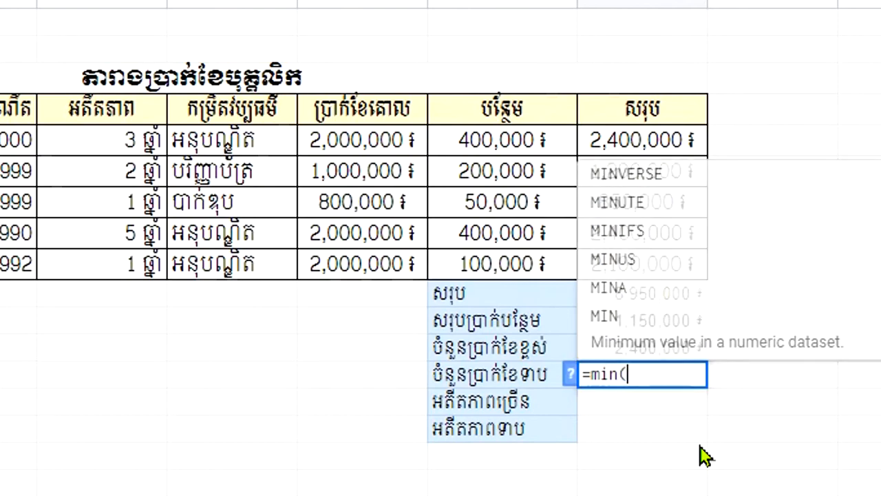
{"action": "left_click_drag", "start_coordinate": [661, 149], "coordinate": [675, 269]}
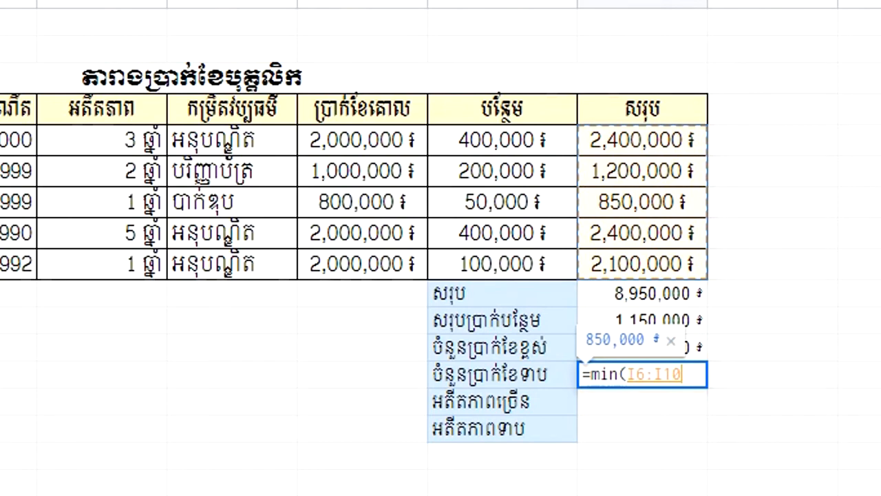
{"action": "type", "text": ")"}
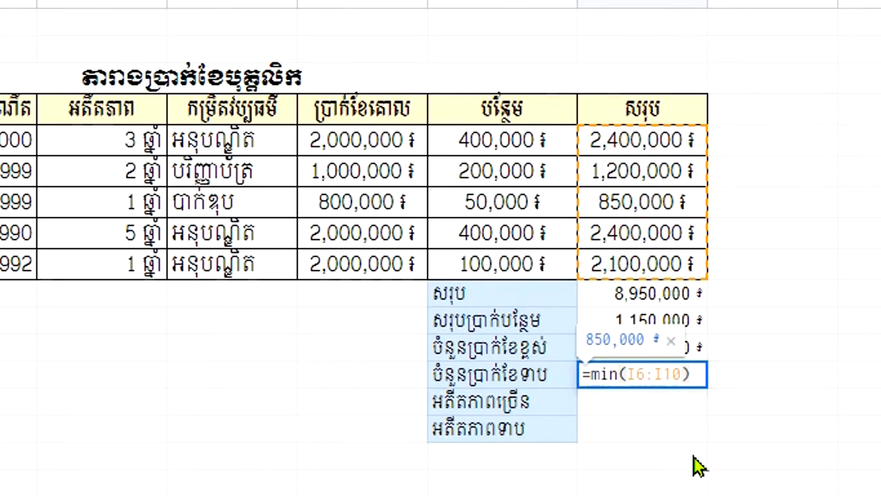
{"action": "key", "text": "Return"}
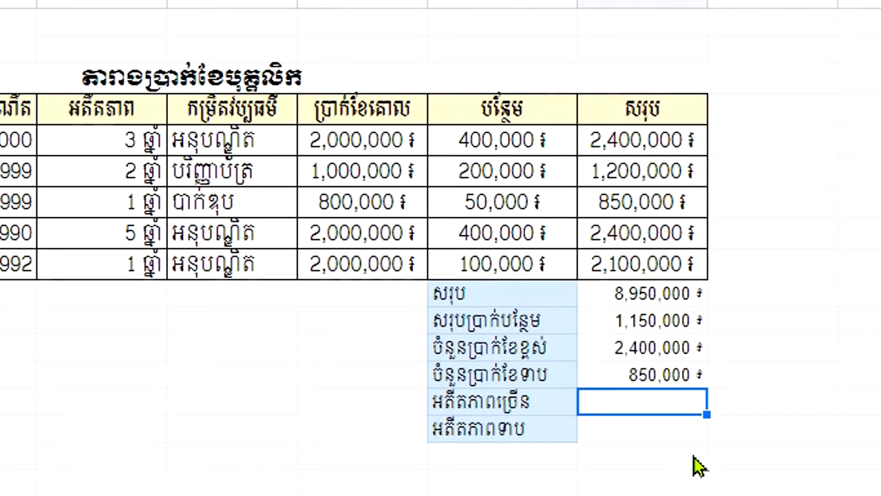
{"action": "left_click", "coordinate": [673, 381]}
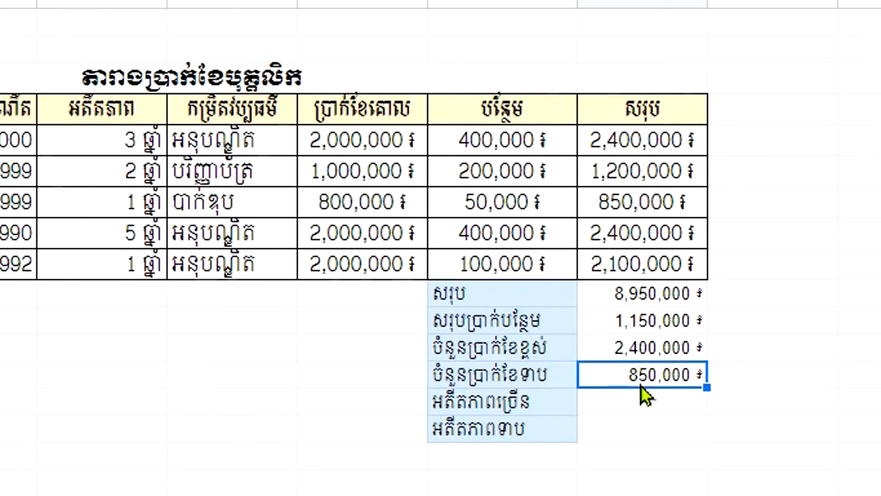
Calculate the longest seniority beside the អតីតភាពច្រើន label with =max(E6:E10) and check it against the seniority column
{"action": "left_click", "coordinate": [653, 408]}
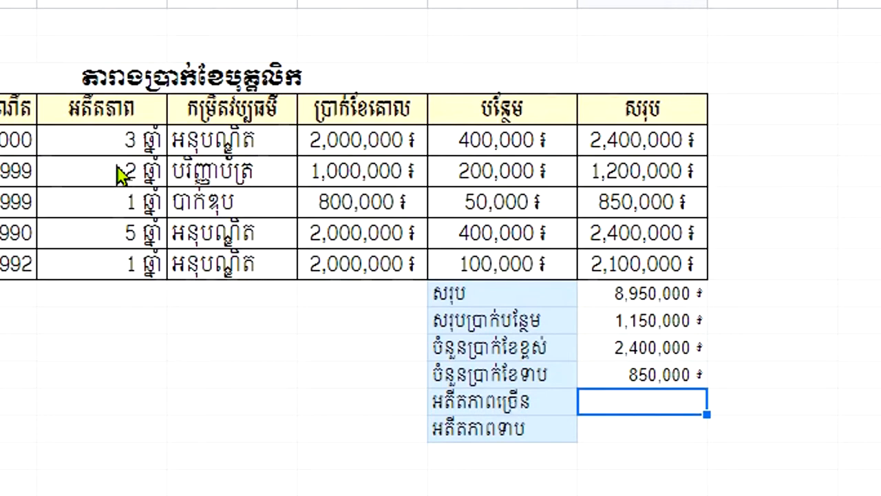
{"action": "left_click_drag", "start_coordinate": [107, 141], "coordinate": [109, 271]}
{"action": "left_click", "coordinate": [597, 401]}
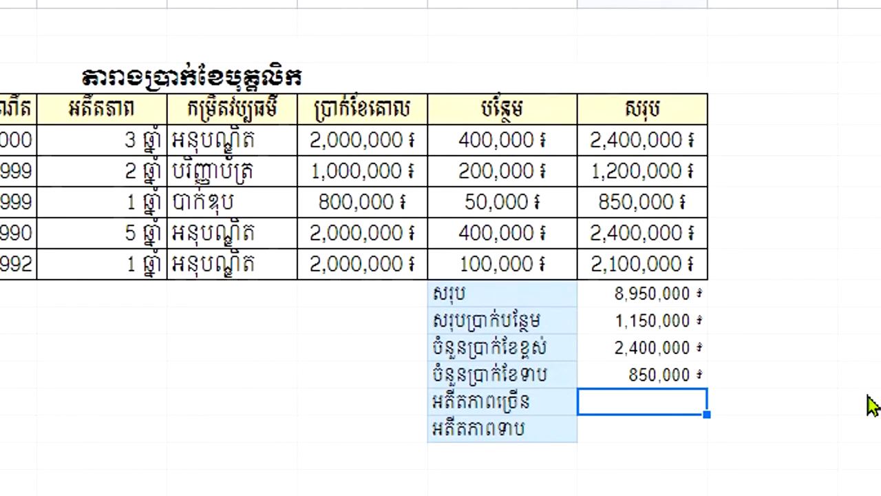
{"action": "type", "text": "=ma"}
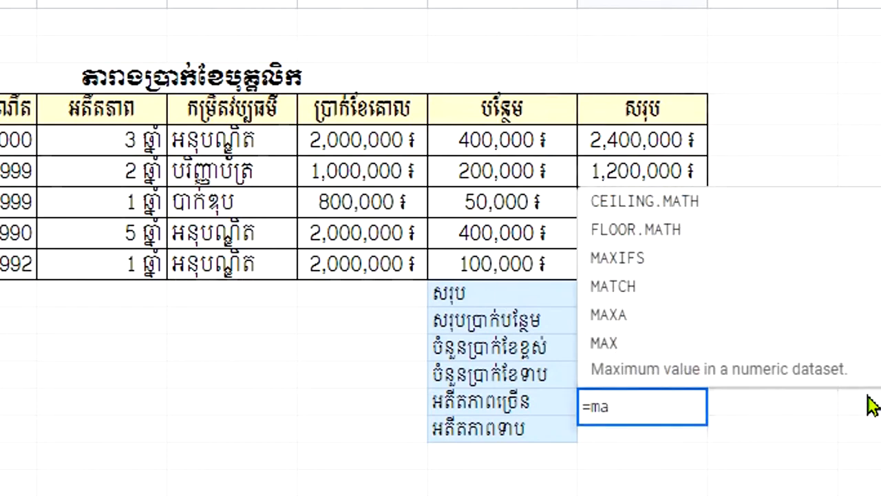
{"action": "type", "text": "x"}
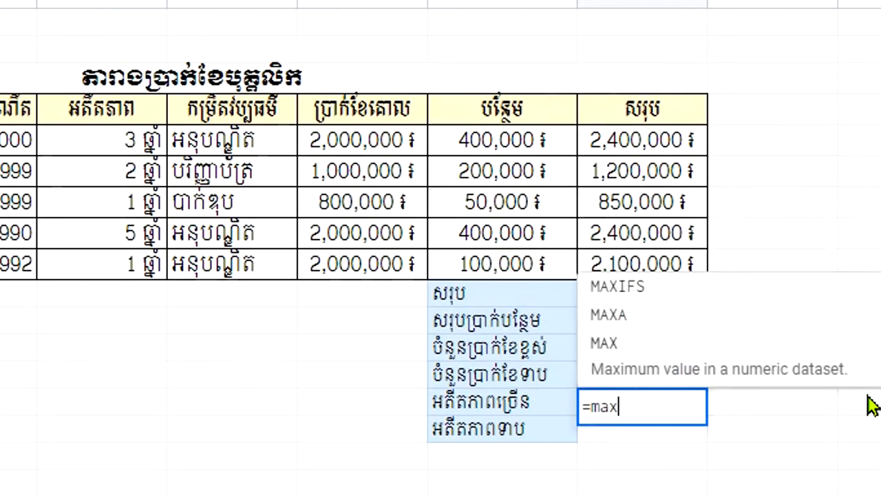
{"action": "type", "text": "("}
{"action": "left_click_drag", "start_coordinate": [149, 148], "coordinate": [126, 275]}
{"action": "type", "text": ")"}
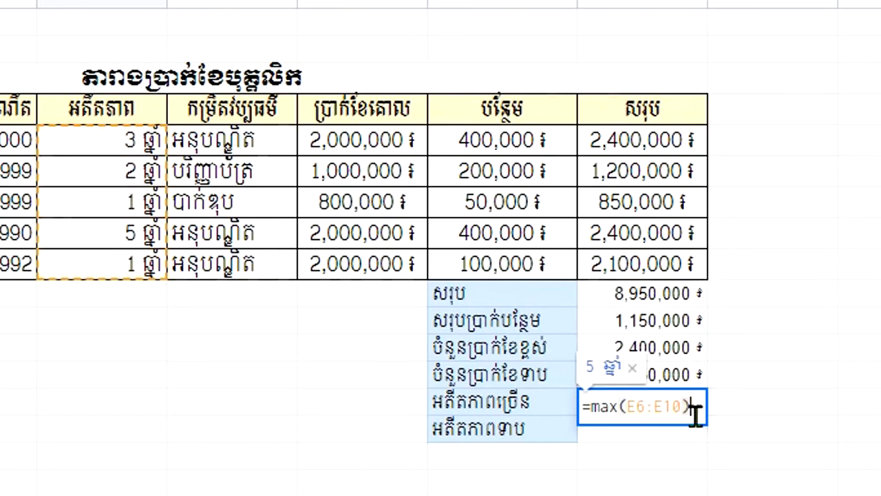
{"action": "key", "text": "Return"}
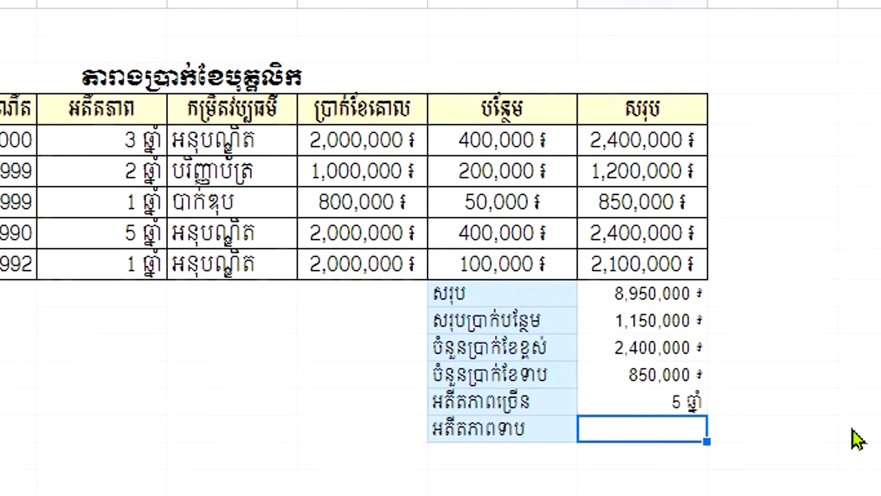
{"action": "left_click", "coordinate": [688, 407]}
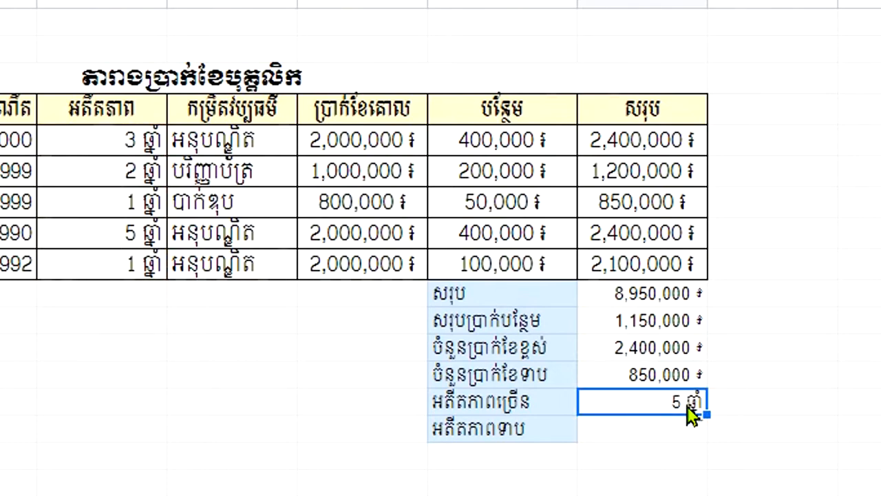
{"action": "left_click", "coordinate": [141, 234]}
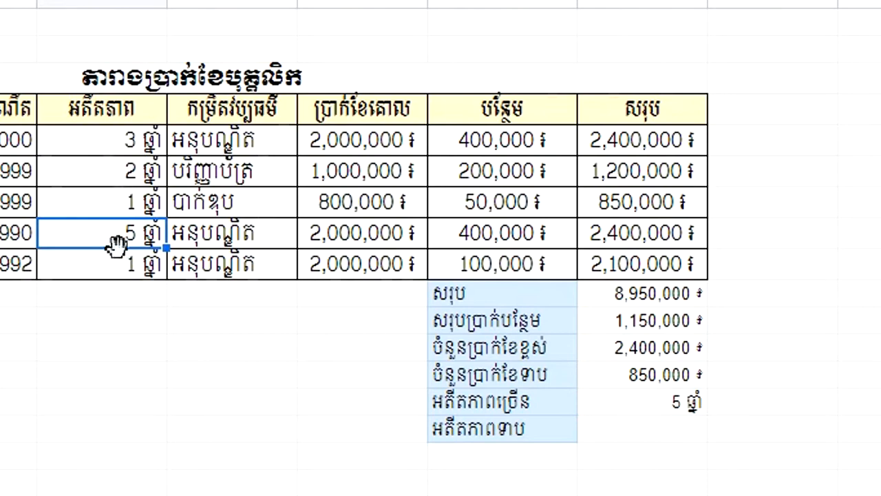
Calculate the shortest seniority beside the អតីតភាពទាប label with the formula =min(E6:E10)
{"action": "left_click", "coordinate": [681, 431]}
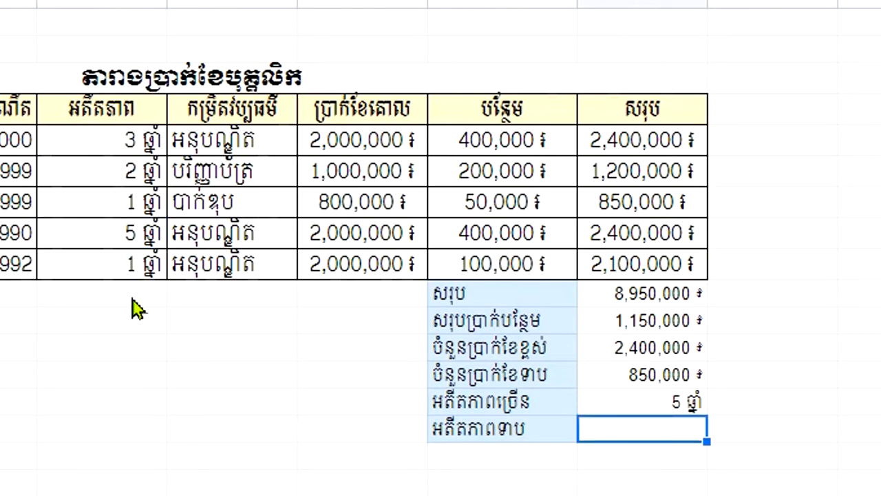
{"action": "type", "text": "="}
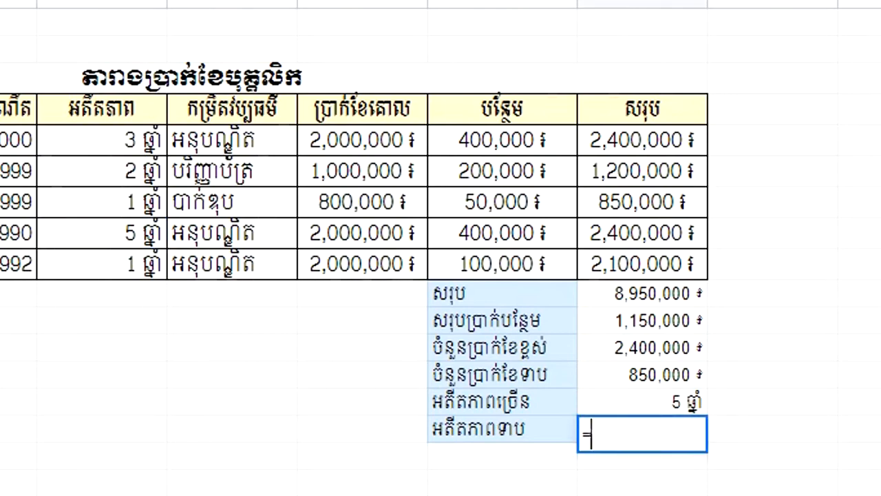
{"action": "type", "text": "ma"}
{"action": "key", "text": "BackSpace"}
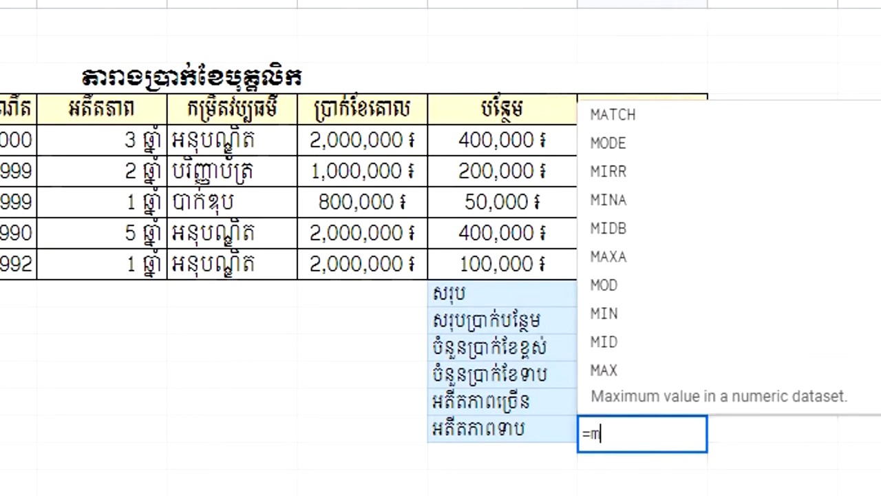
{"action": "type", "text": "in("}
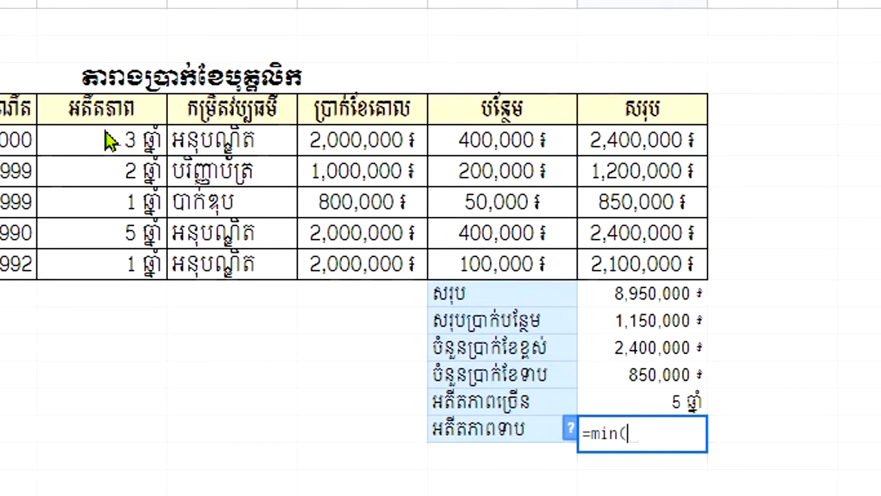
{"action": "left_click_drag", "start_coordinate": [112, 142], "coordinate": [126, 274]}
{"action": "type", "text": ")"}
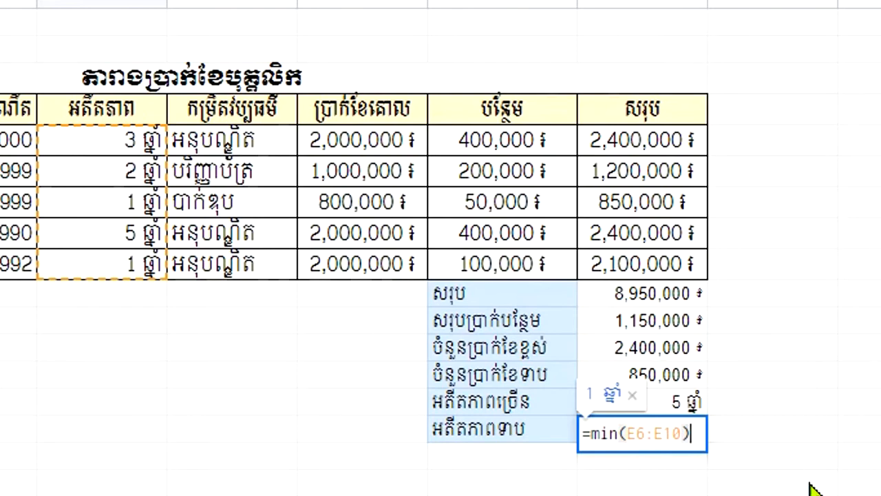
{"action": "key", "text": "Return"}
{"action": "left_click", "coordinate": [689, 433]}
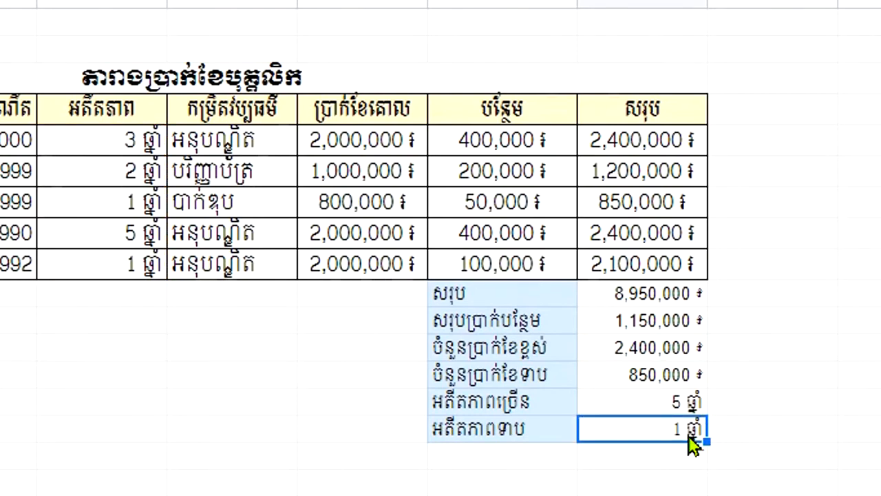
Compare the two seniority results and examine the underlying values stored in the seniority column cells
{"action": "left_click", "coordinate": [640, 406]}
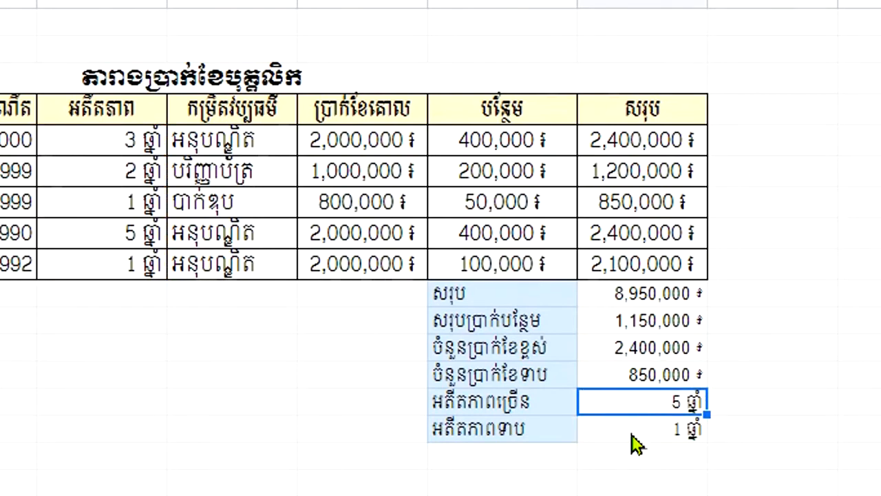
{"action": "left_click", "coordinate": [631, 434]}
{"action": "left_click", "coordinate": [632, 412]}
{"action": "left_click", "coordinate": [651, 434]}
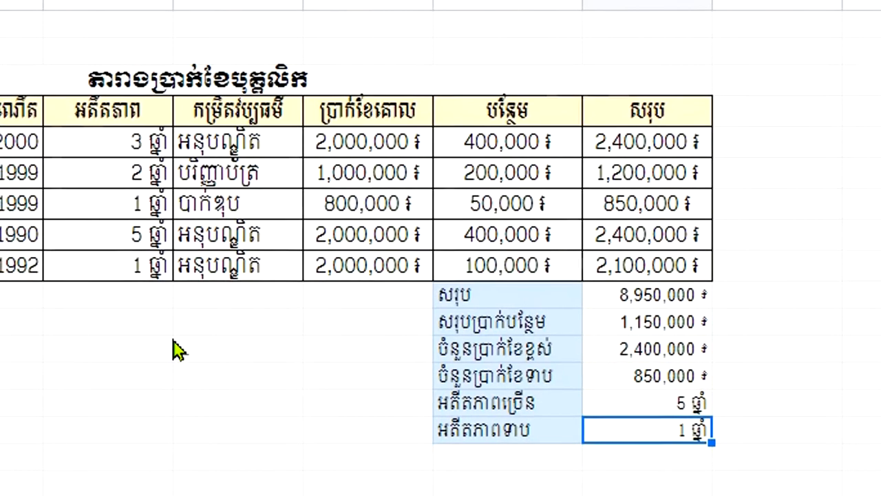
{"action": "left_click", "coordinate": [142, 323]}
{"action": "left_click", "coordinate": [93, 169]}
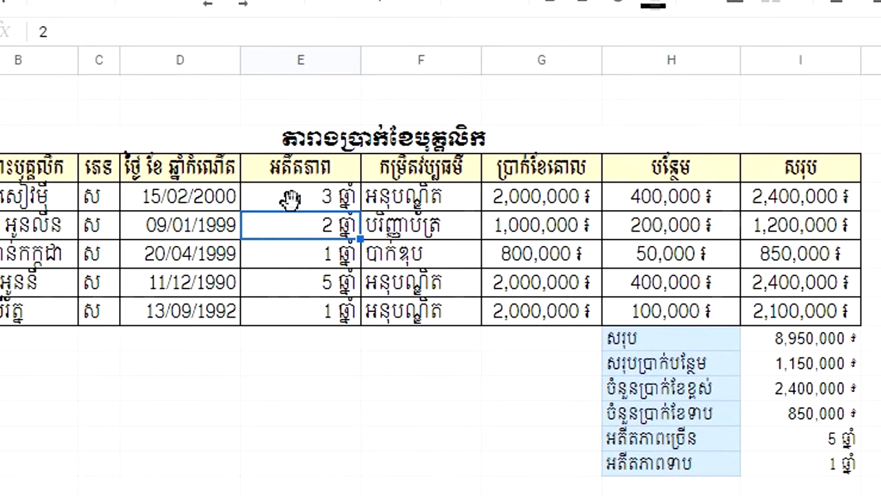
{"action": "left_click", "coordinate": [289, 200]}
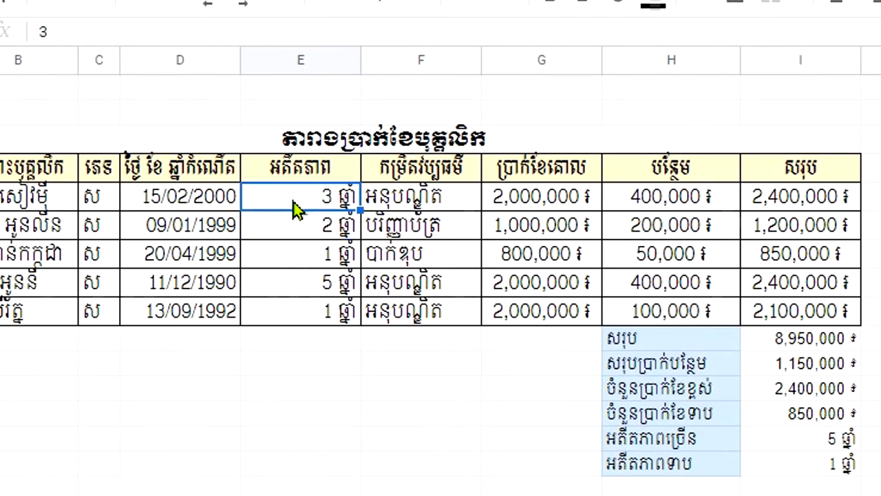
{"action": "left_click", "coordinate": [44, 31]}
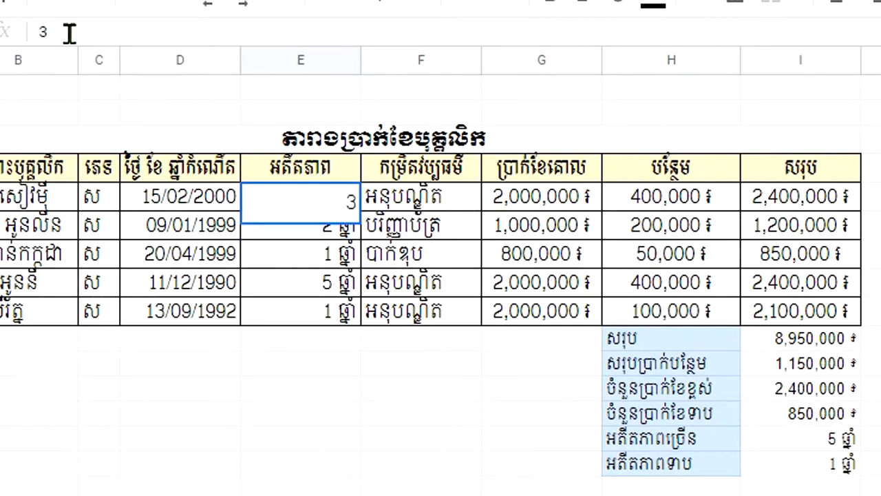
{"action": "left_click", "coordinate": [341, 256]}
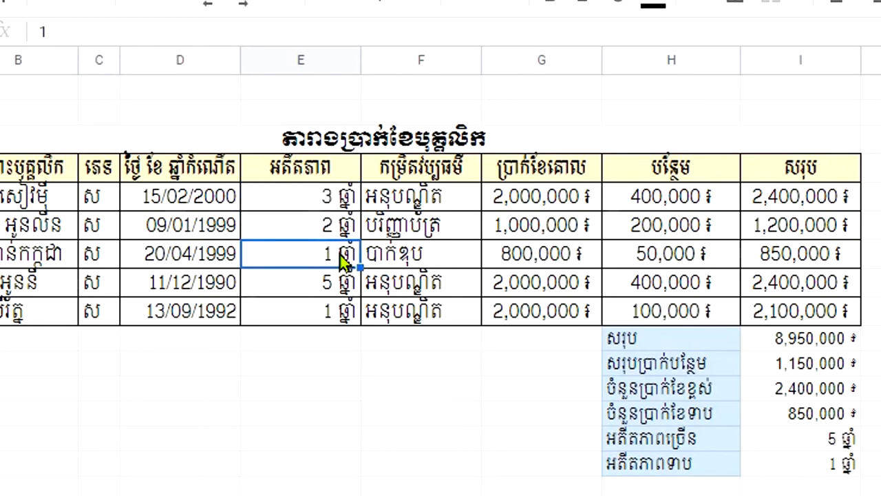
{"action": "key", "text": "Up"}
{"action": "key", "text": "Up"}
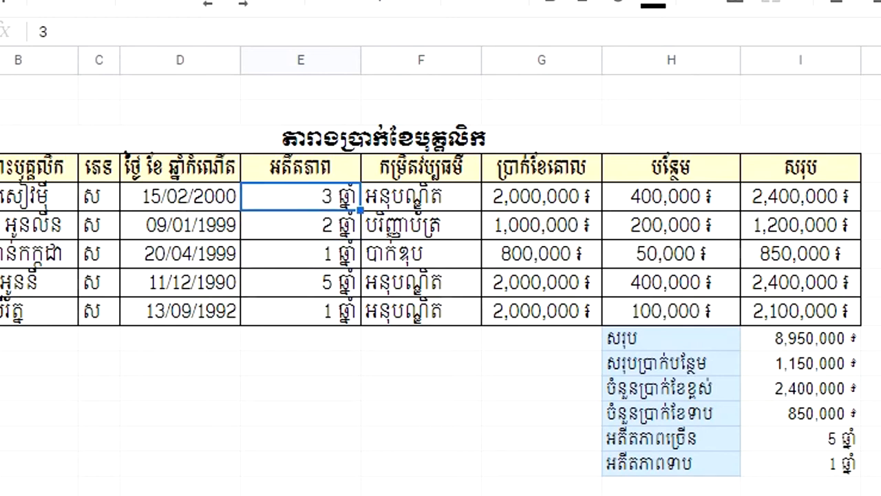
Enter the test values 3 ឆ្នាំ and 4 ឆ្នាំ as typed text in cells K6 and K7
{"action": "left_click", "coordinate": [878, 276]}
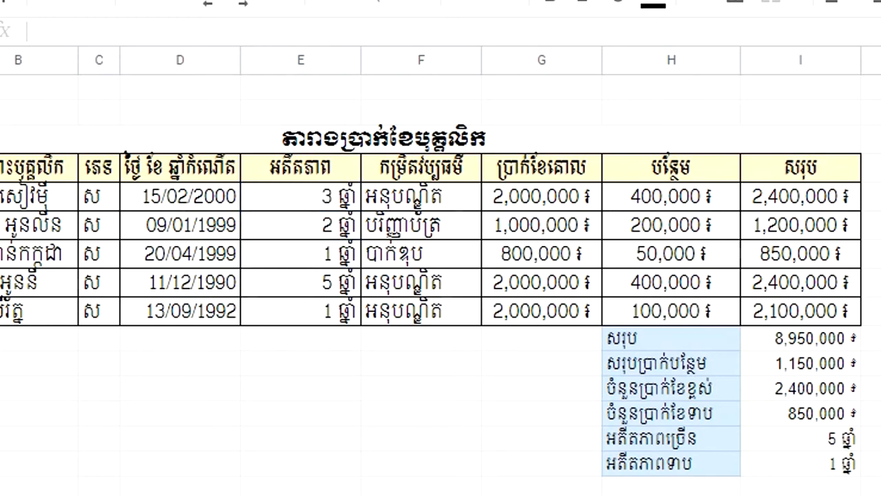
{"action": "type", "text": "3 ឆ្នាំ"}
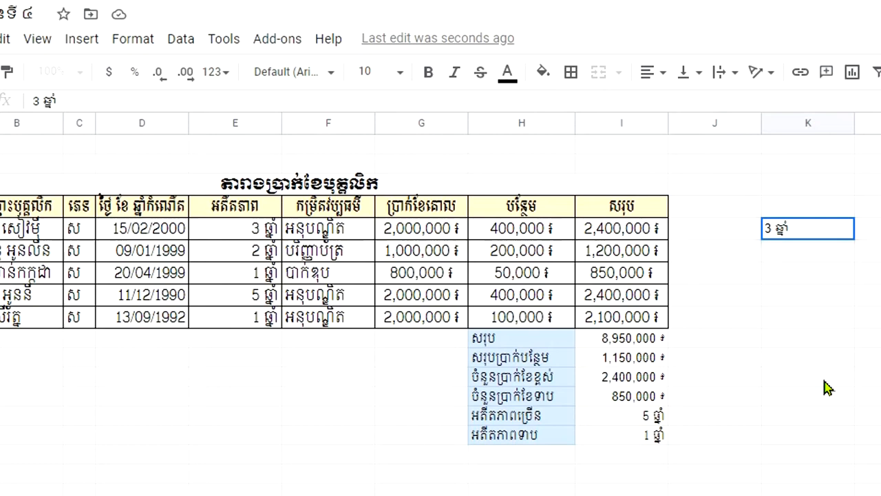
{"action": "key", "text": "Return"}
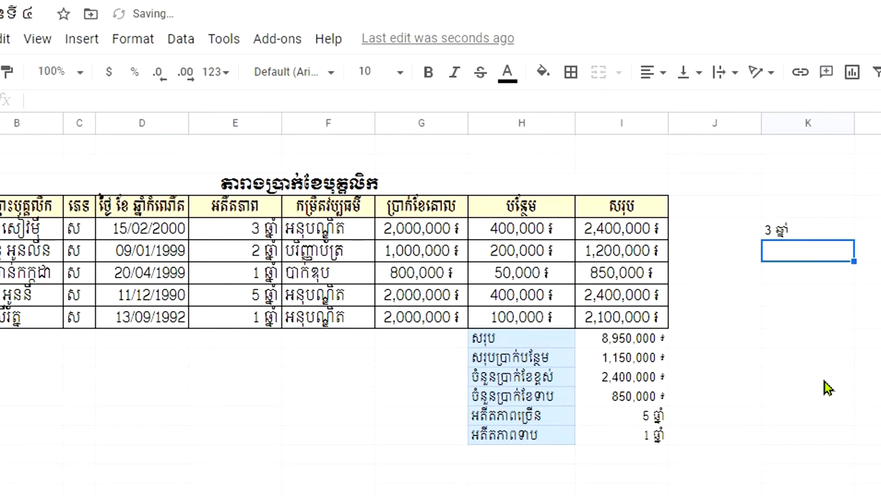
{"action": "type", "text": "4 ឆ"}
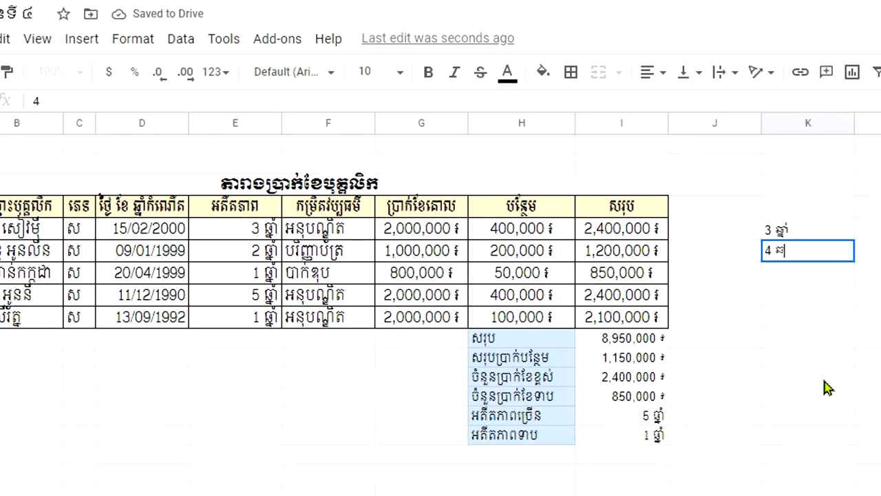
{"action": "type", "text": "្នាំ"}
{"action": "key", "text": "Return"}
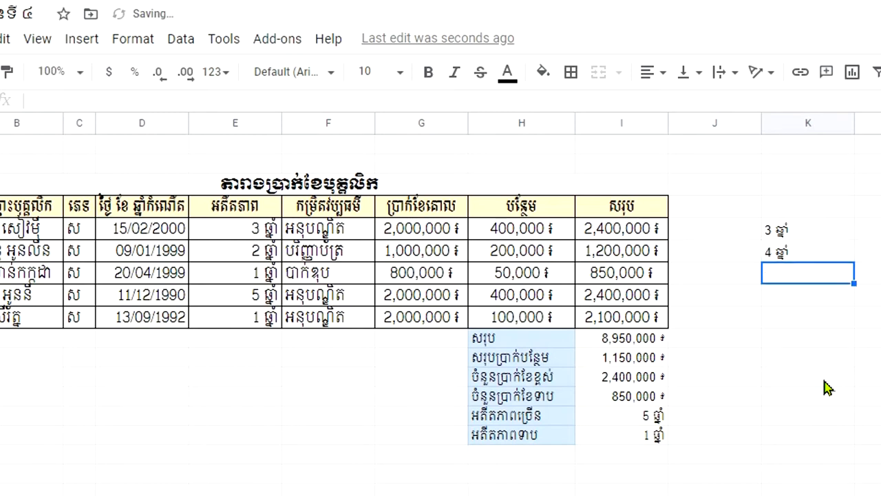
Calculate the minimum of the test values in cell K10 with =min(K6:K7) and inspect the text stored in K6
{"action": "left_click", "coordinate": [805, 324]}
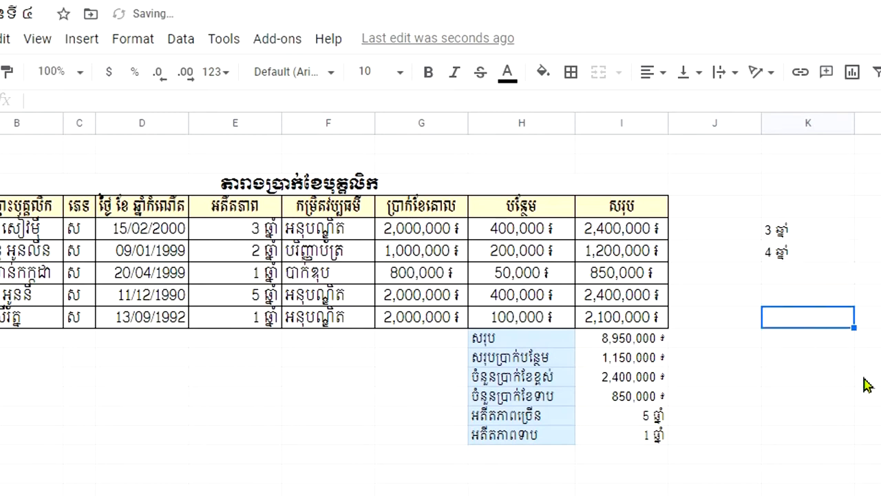
{"action": "type", "text": "ឲ"}
{"action": "type", "text": "="}
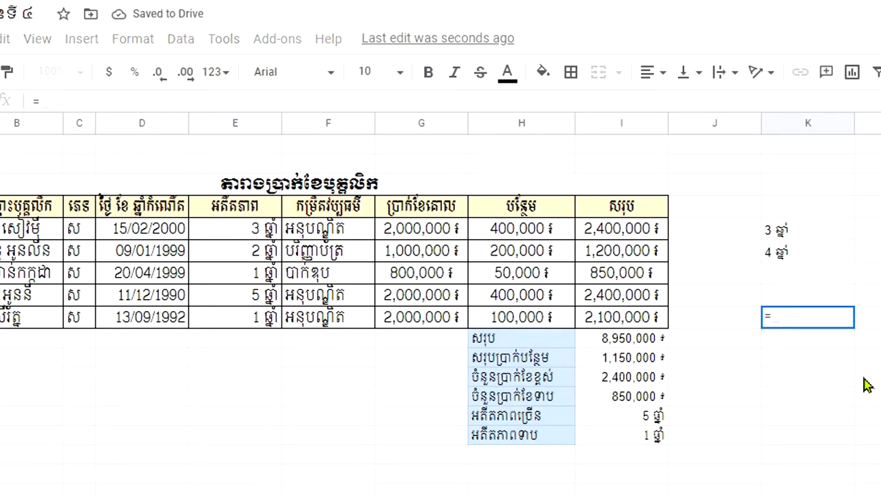
{"action": "type", "text": "min("}
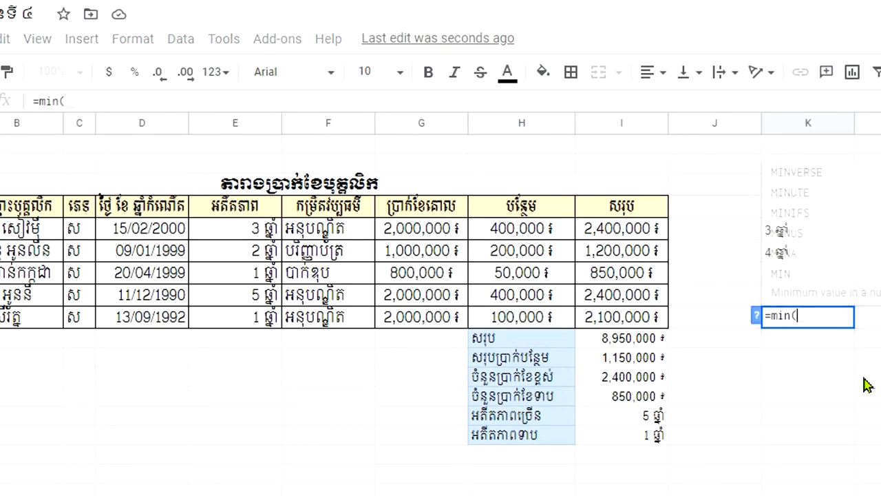
{"action": "left_click_drag", "start_coordinate": [811, 231], "coordinate": [814, 254]}
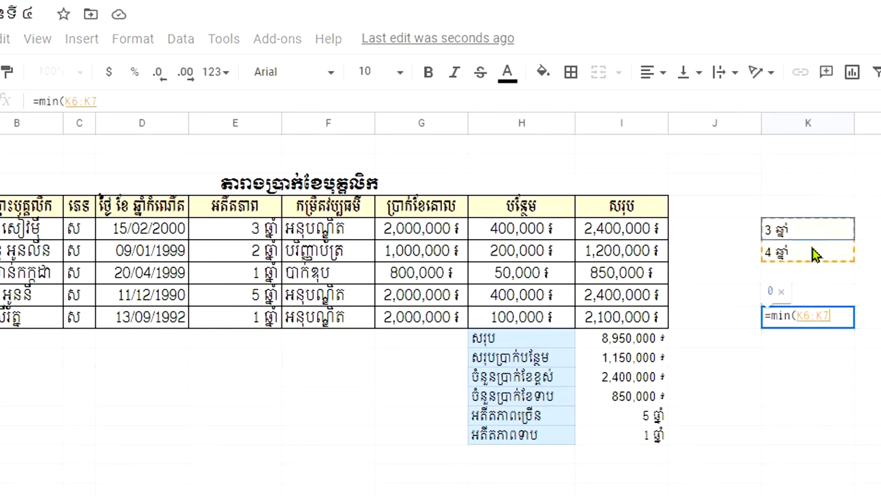
{"action": "type", "text": ")"}
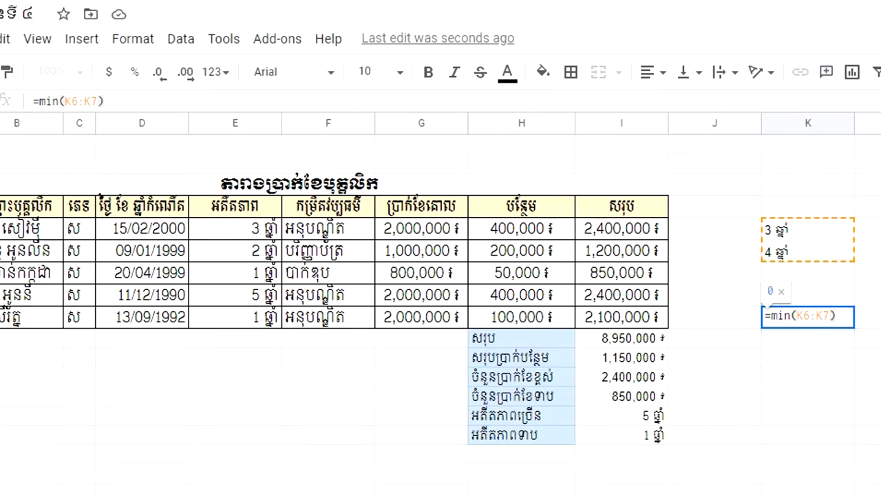
{"action": "key", "text": "Return"}
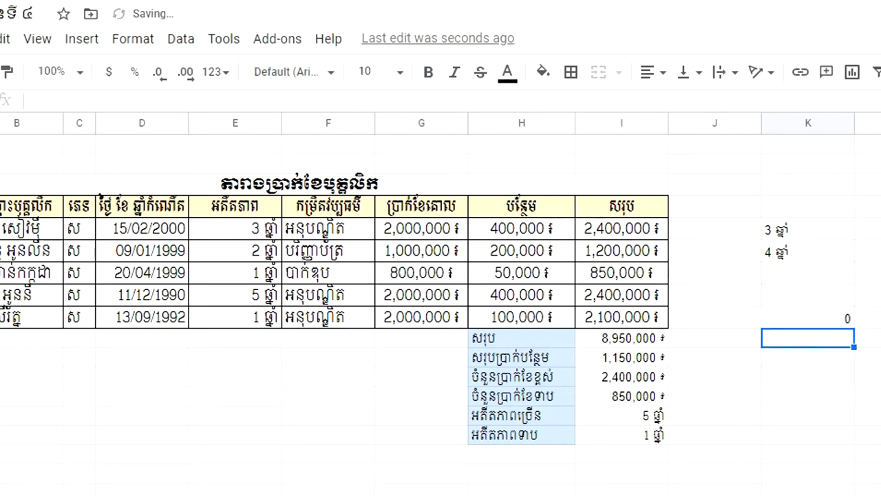
{"action": "left_click", "coordinate": [849, 320]}
{"action": "left_click", "coordinate": [792, 240]}
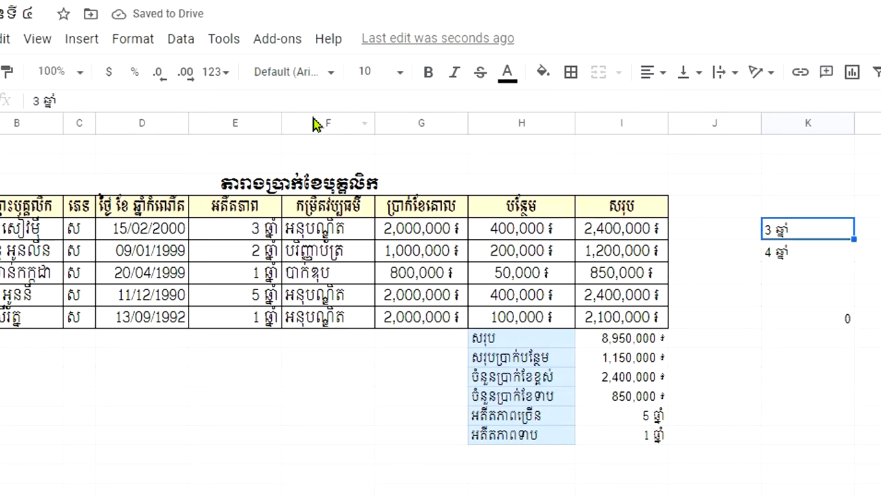
{"action": "left_click_drag", "start_coordinate": [64, 96], "coordinate": [42, 97]}
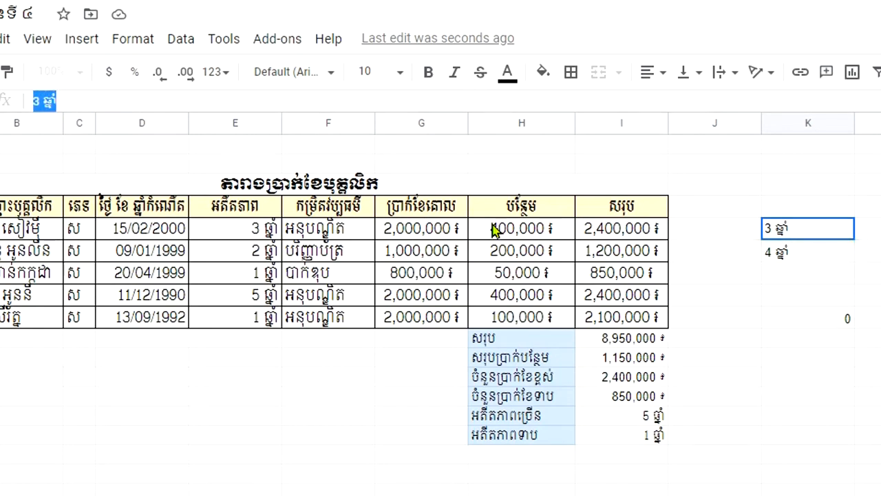
{"action": "key", "text": "Down"}
{"action": "key", "text": "BackSpace"}
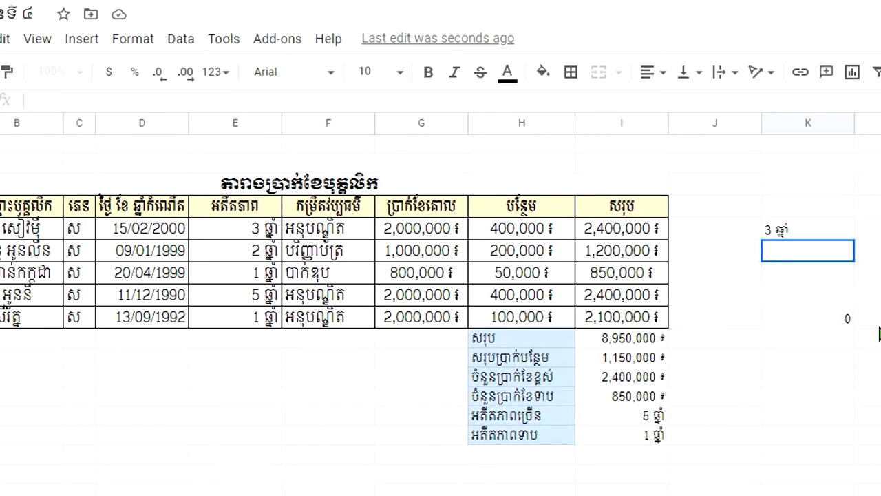
{"action": "key", "text": "Return"}
{"action": "key", "text": "ctrl+z"}
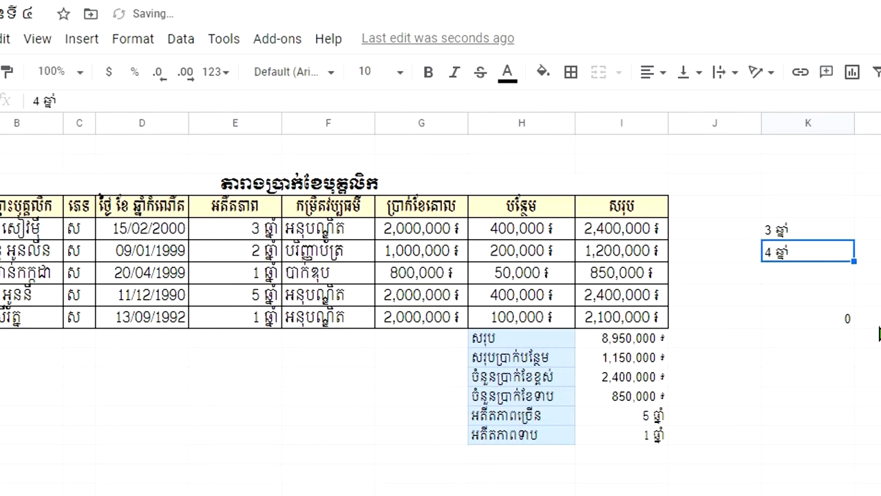
Replace the Khmer unit in cell K6 so that the test value reads 3 years
{"action": "double_click", "coordinate": [820, 236]}
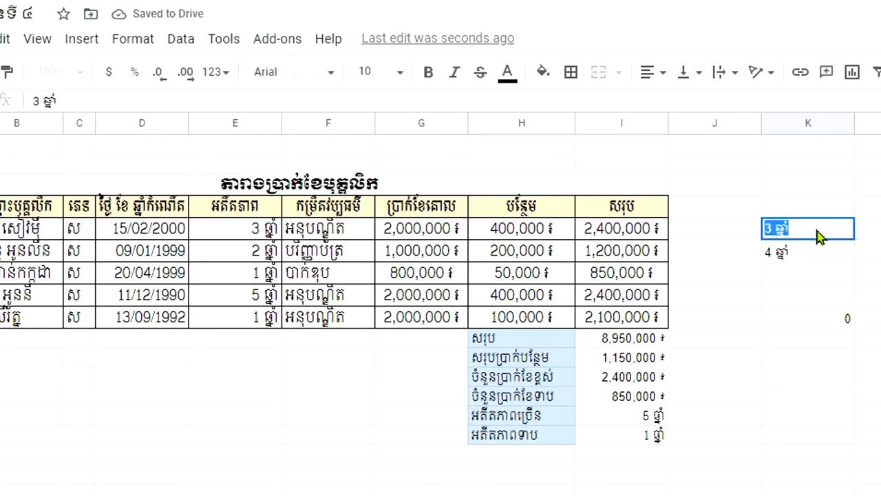
{"action": "left_click", "coordinate": [815, 228]}
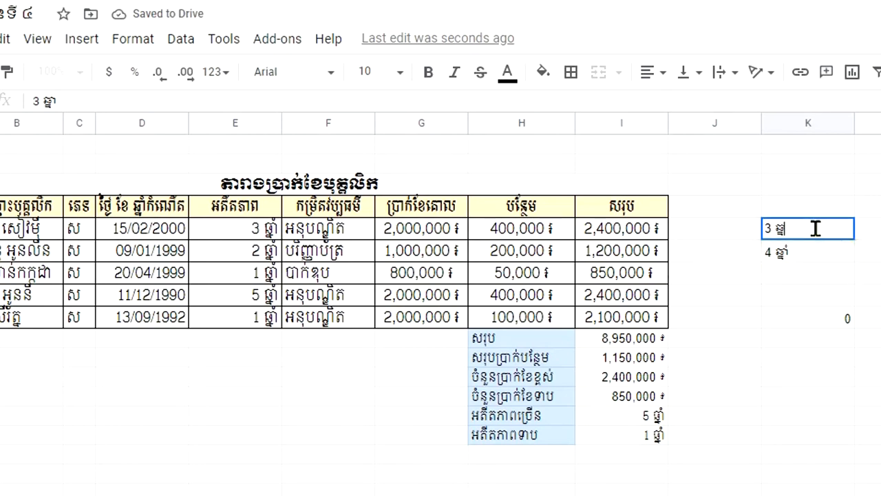
{"action": "key", "text": "BackSpace"}
{"action": "key", "text": "BackSpace"}
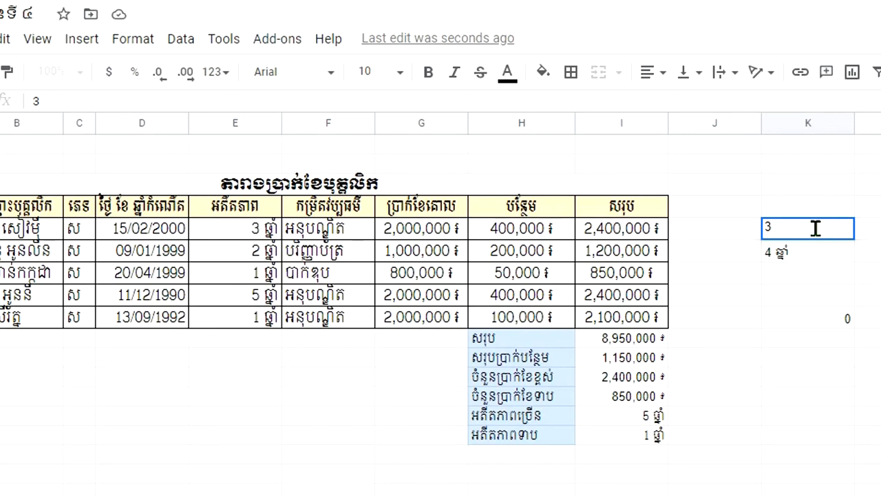
{"action": "type", "text": "years"}
{"action": "key", "text": "Return"}
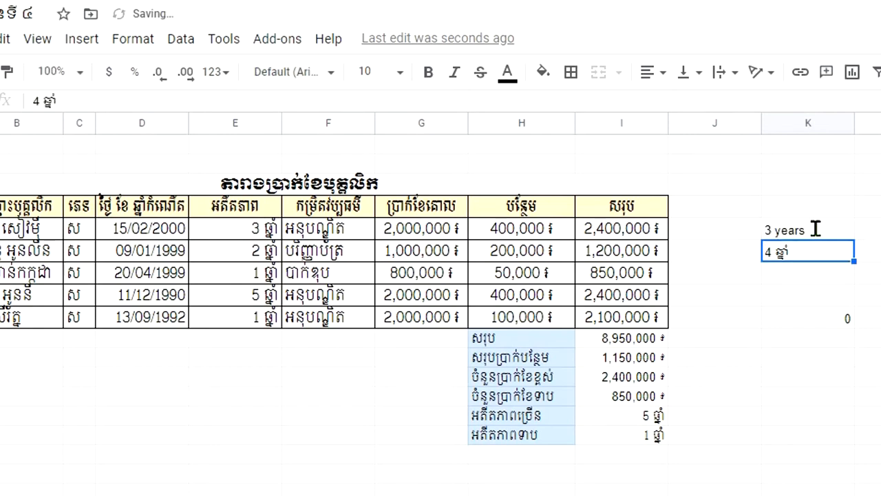
Change the test value in cell K7 to 4 years and check the minimum formula in K10
{"action": "double_click", "coordinate": [819, 253]}
{"action": "key", "text": "BackSpace"}
{"action": "key", "text": "BackSpace"}
{"action": "key", "text": "BackSpace"}
{"action": "key", "text": "BackSpace"}
{"action": "key", "text": "BackSpace"}
{"action": "key", "text": "BackSpace"}
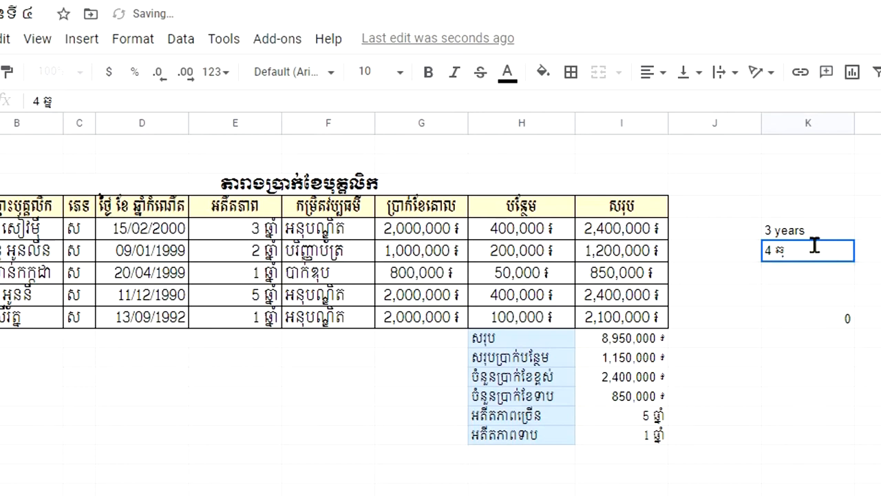
{"action": "type", "text": "years"}
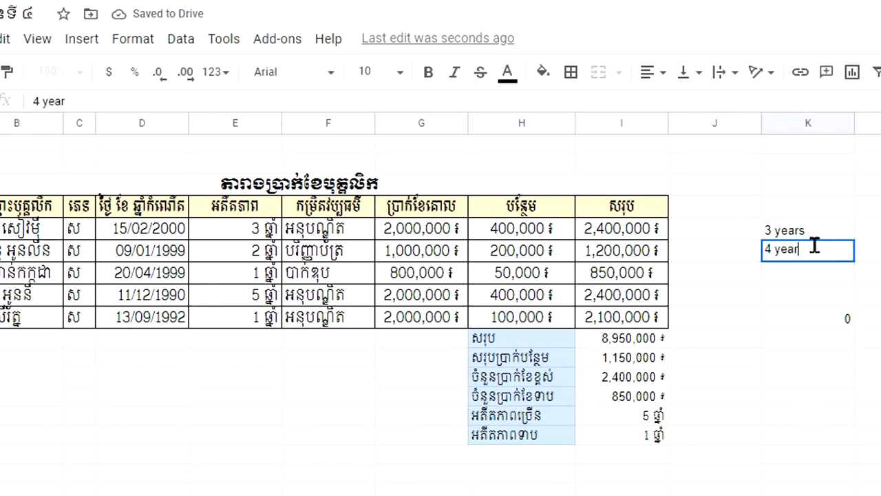
{"action": "key", "text": "Return"}
{"action": "left_click", "coordinate": [829, 319]}
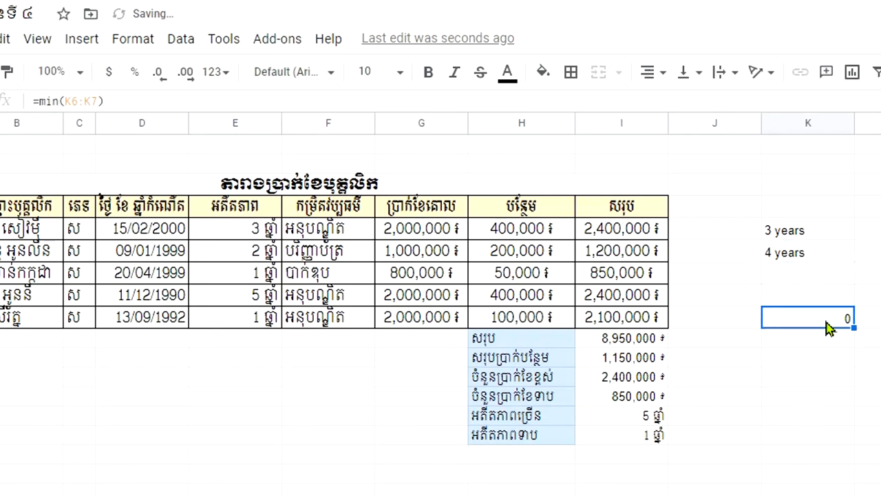
Remove the unit text from test cell K6 so that it holds only the number 3
{"action": "left_click", "coordinate": [813, 235]}
{"action": "left_click", "coordinate": [819, 270]}
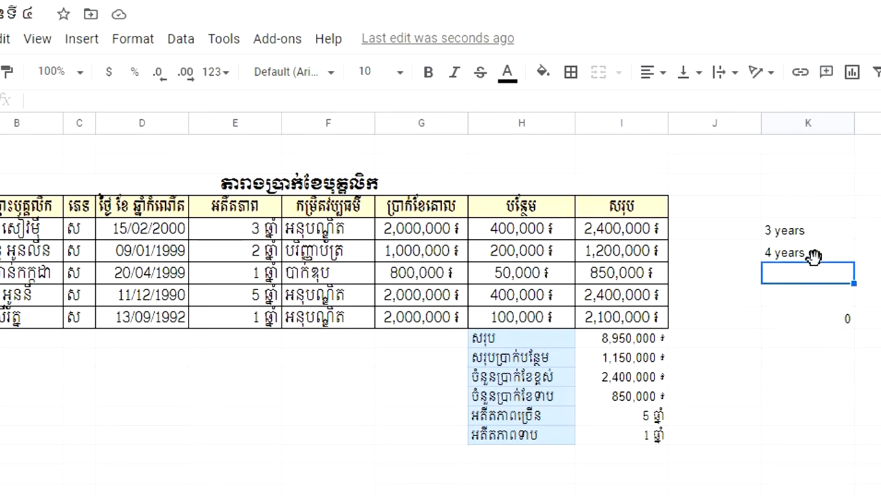
{"action": "left_click", "coordinate": [812, 252]}
{"action": "left_click", "coordinate": [812, 238]}
{"action": "double_click", "coordinate": [814, 237]}
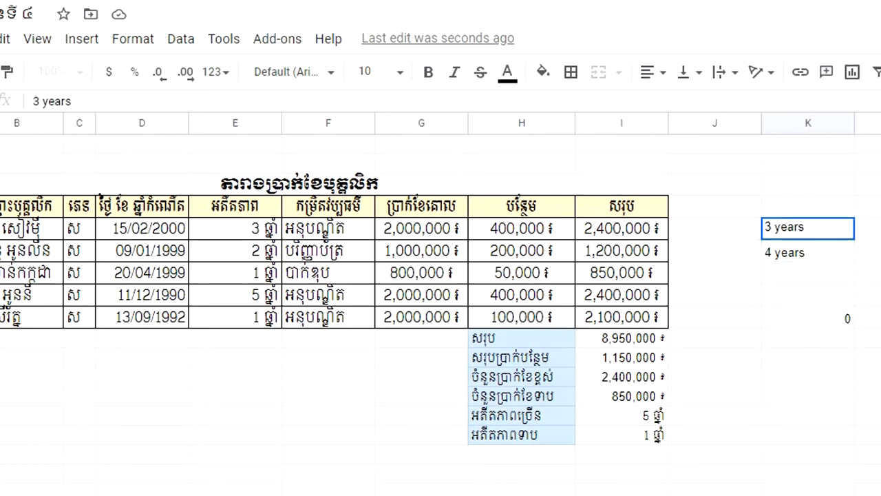
{"action": "key", "text": "BackSpace"}
{"action": "key", "text": "BackSpace"}
{"action": "key", "text": "BackSpace"}
{"action": "key", "text": "BackSpace"}
{"action": "key", "text": "BackSpace"}
{"action": "key", "text": "BackSpace"}
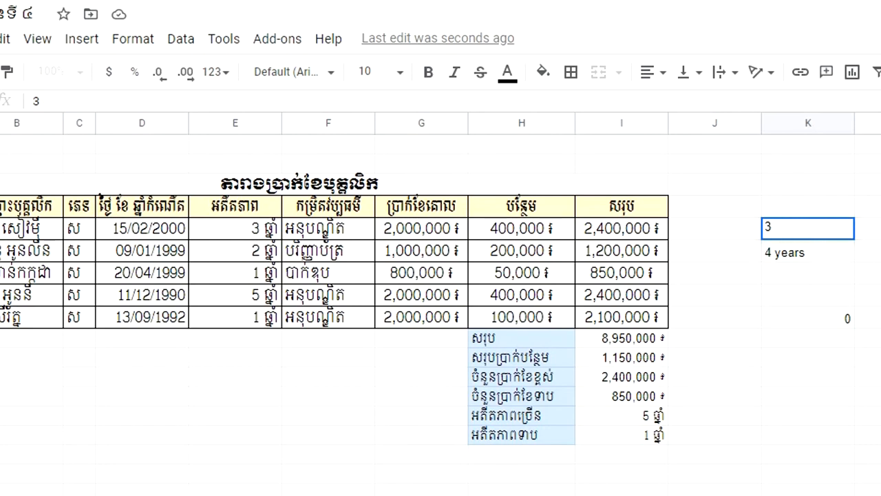
{"action": "key", "text": "Return"}
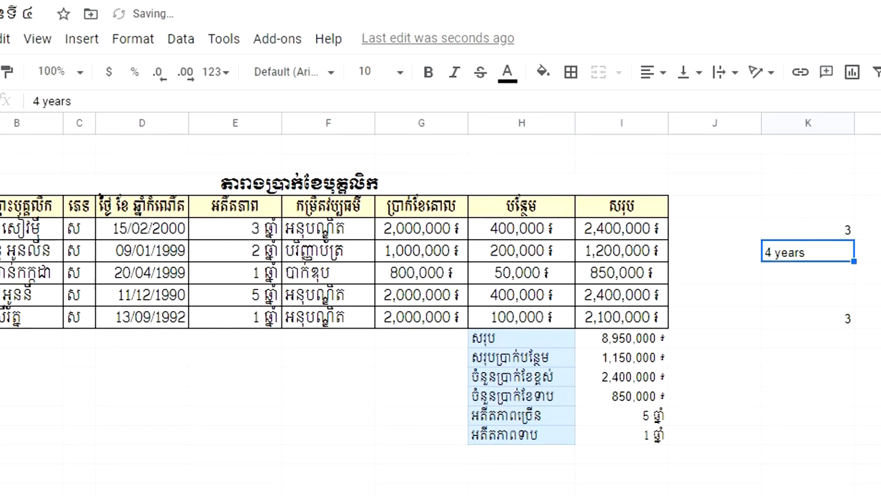
Strip the word years from test cell K7, leaving only the number 4
{"action": "double_click", "coordinate": [840, 254]}
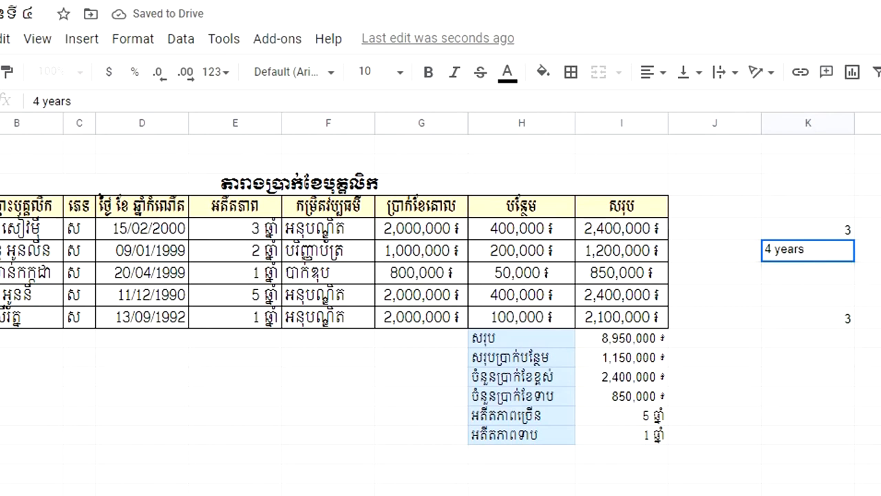
{"action": "key", "text": "BackSpace"}
{"action": "key", "text": "BackSpace"}
{"action": "key", "text": "BackSpace"}
{"action": "key", "text": "BackSpace"}
{"action": "key", "text": "BackSpace"}
{"action": "key", "text": "BackSpace"}
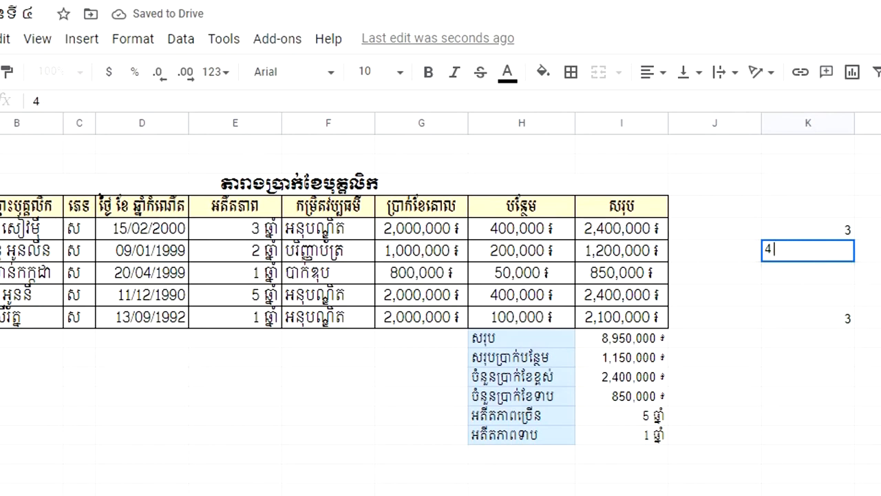
{"action": "key", "text": "Return"}
Change the test value in K7 to 1 and check the minimum formula in K10
{"action": "left_click", "coordinate": [822, 254]}
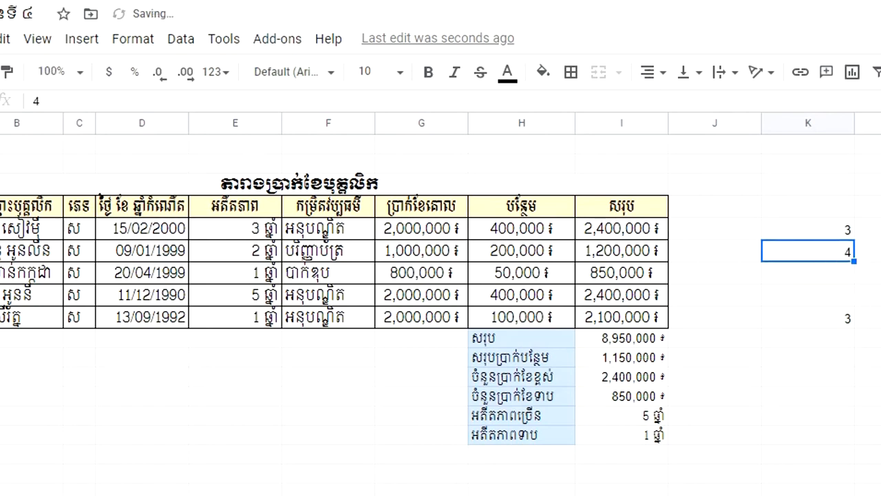
{"action": "type", "text": "1"}
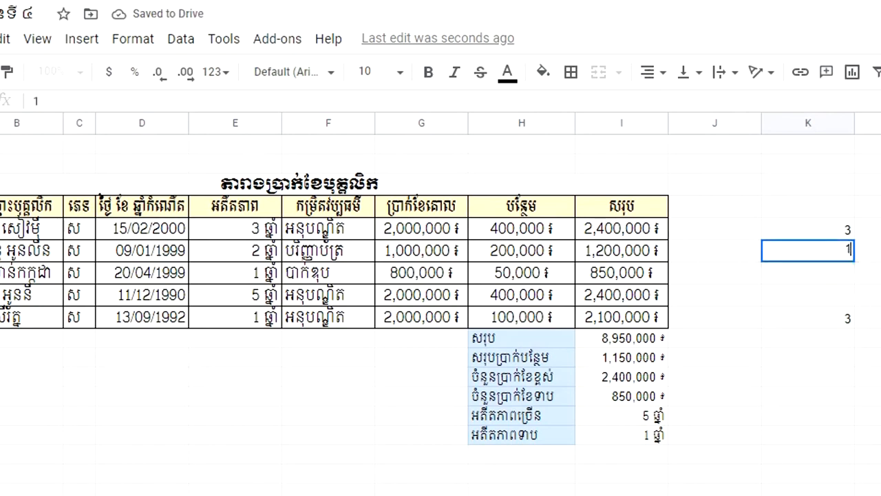
{"action": "key", "text": "Return"}
{"action": "left_click", "coordinate": [838, 325]}
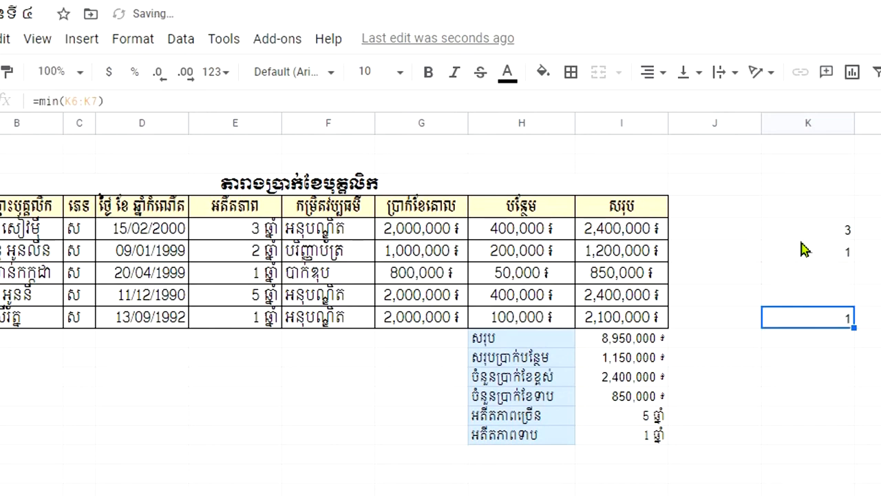
Clear the test values and the minimum formula from column K, rows 6 to 10
{"action": "left_click_drag", "start_coordinate": [799, 234], "coordinate": [807, 337]}
{"action": "key", "text": "Delete"}
{"action": "left_click", "coordinate": [796, 377]}
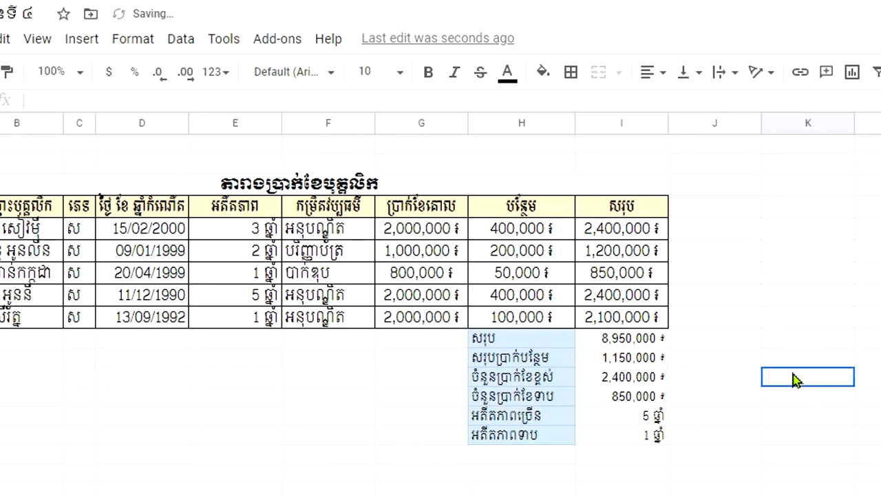
Inspect the total formula in I8 and the stored bonus and base salary values in H8 and G8
{"action": "left_click", "coordinate": [649, 359]}
{"action": "left_click", "coordinate": [600, 274]}
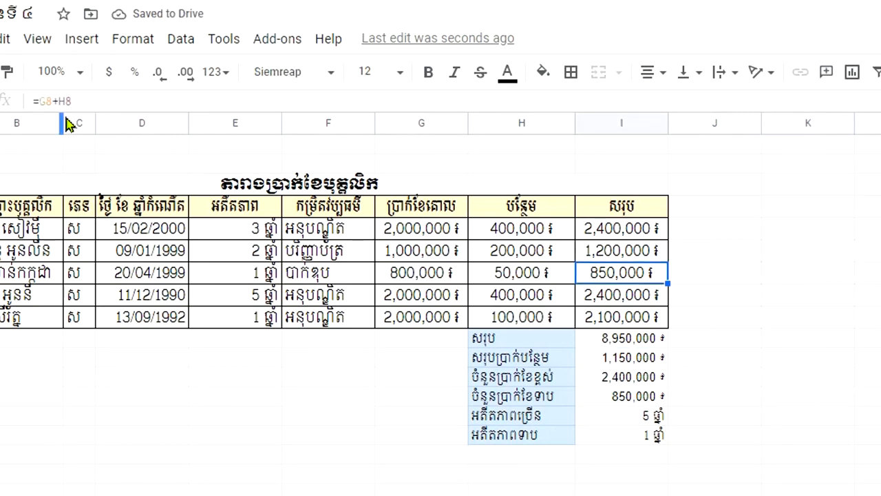
{"action": "left_click", "coordinate": [495, 279]}
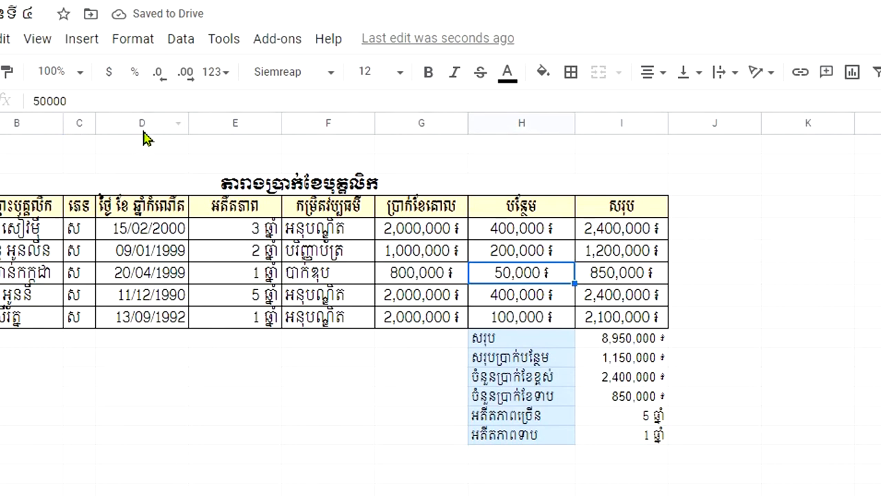
{"action": "left_click", "coordinate": [415, 235]}
{"action": "left_click", "coordinate": [424, 287]}
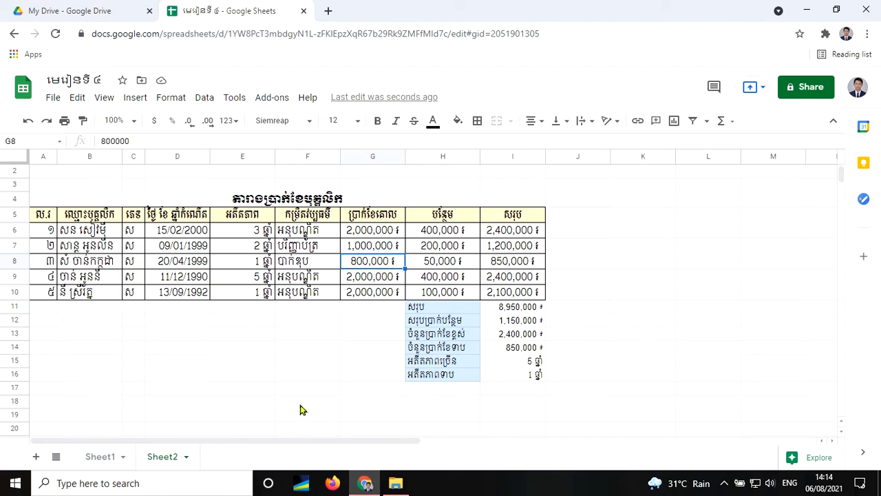
Review the sum, min and max functions and their Khmer descriptions in C4:D6 on Sheet1
{"action": "left_click", "coordinate": [96, 456]}
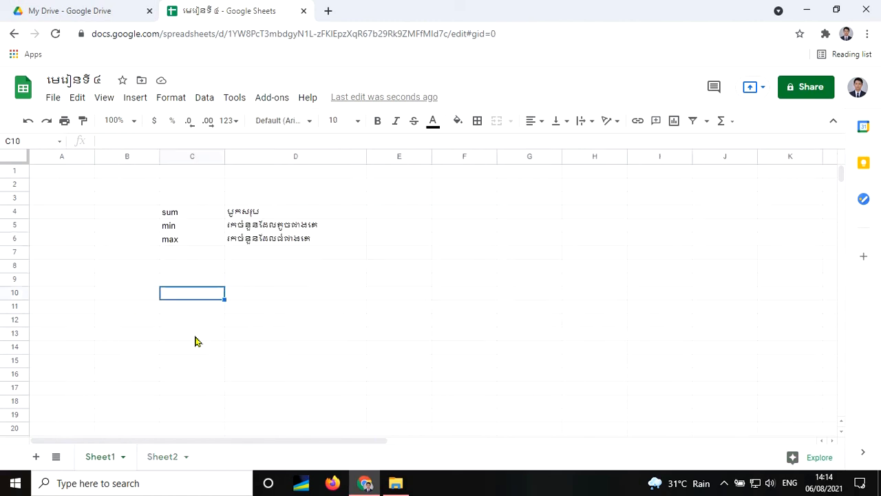
{"action": "left_click", "coordinate": [180, 214]}
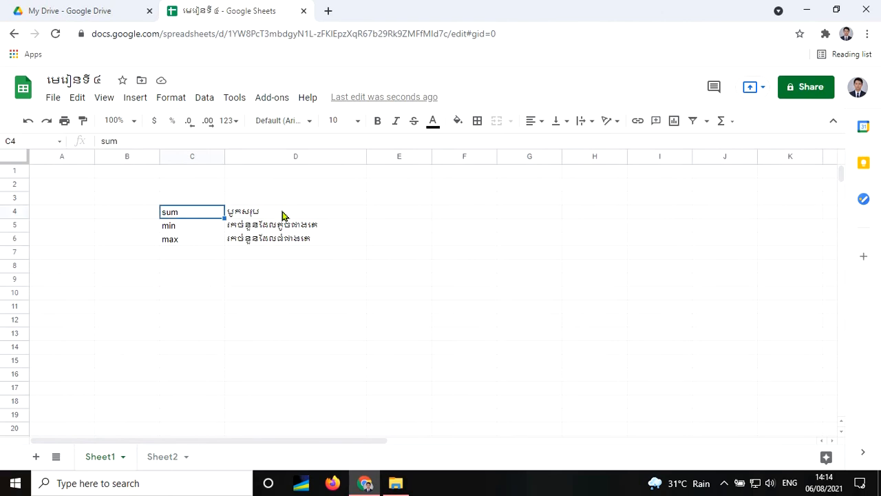
{"action": "left_click", "coordinate": [283, 215]}
{"action": "left_click", "coordinate": [192, 230]}
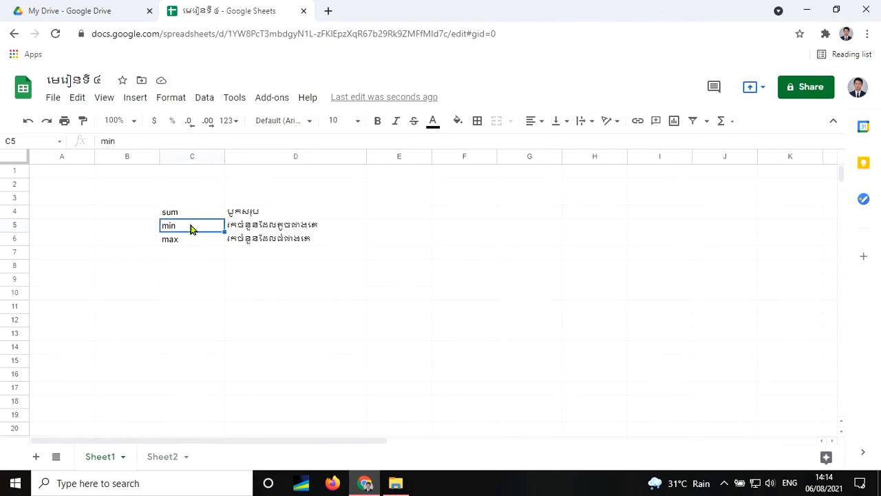
{"action": "left_click", "coordinate": [272, 228]}
{"action": "left_click", "coordinate": [176, 244]}
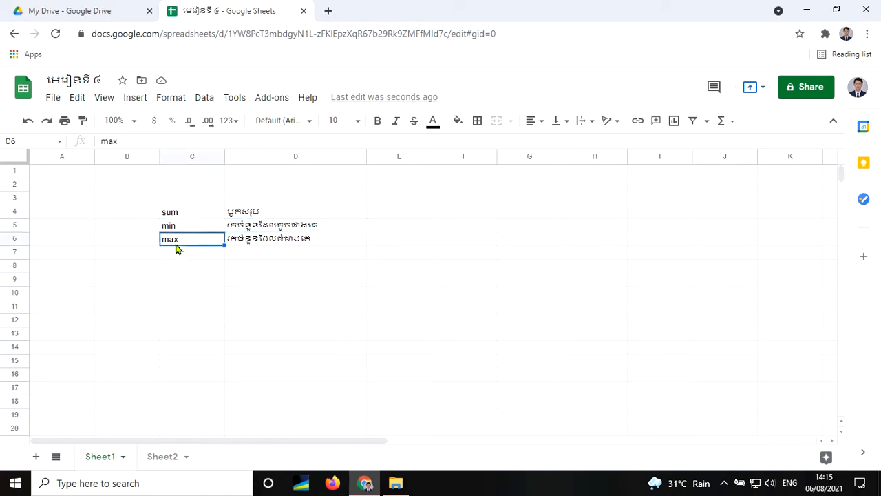
{"action": "left_click", "coordinate": [329, 245]}
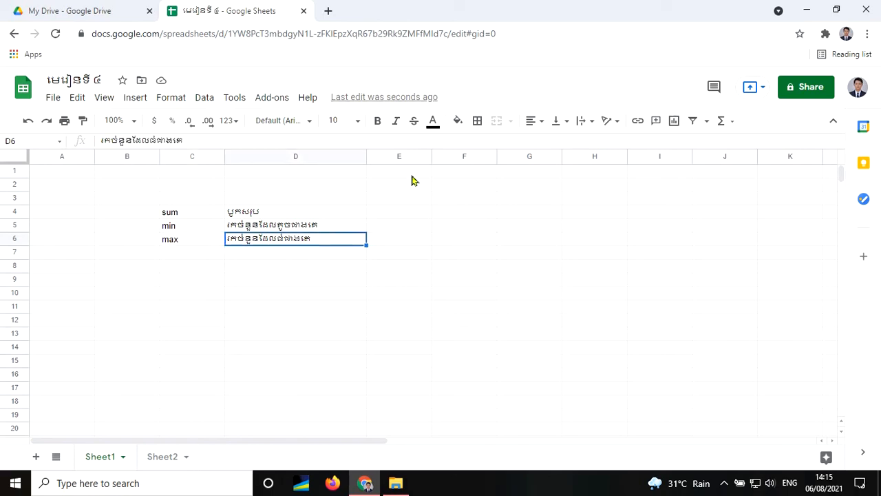